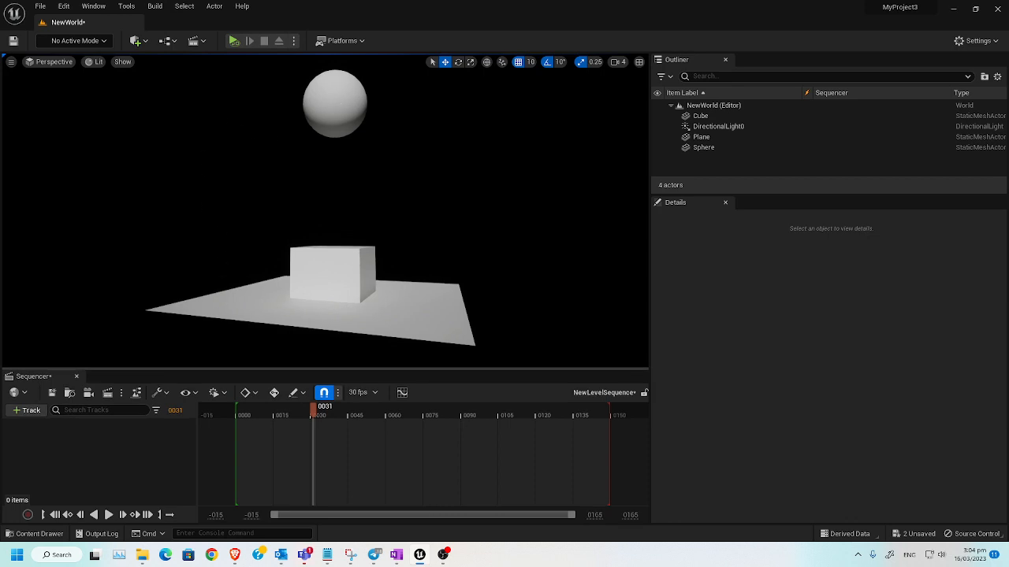
Step: Enable Simulate Physics on the sphere
left_click(329, 118)
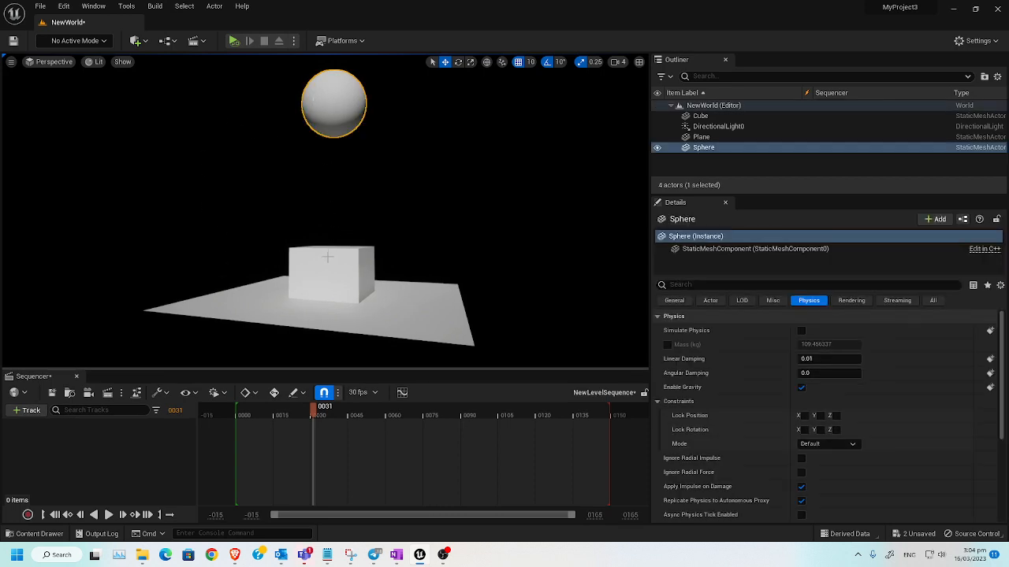
left_click(54, 517)
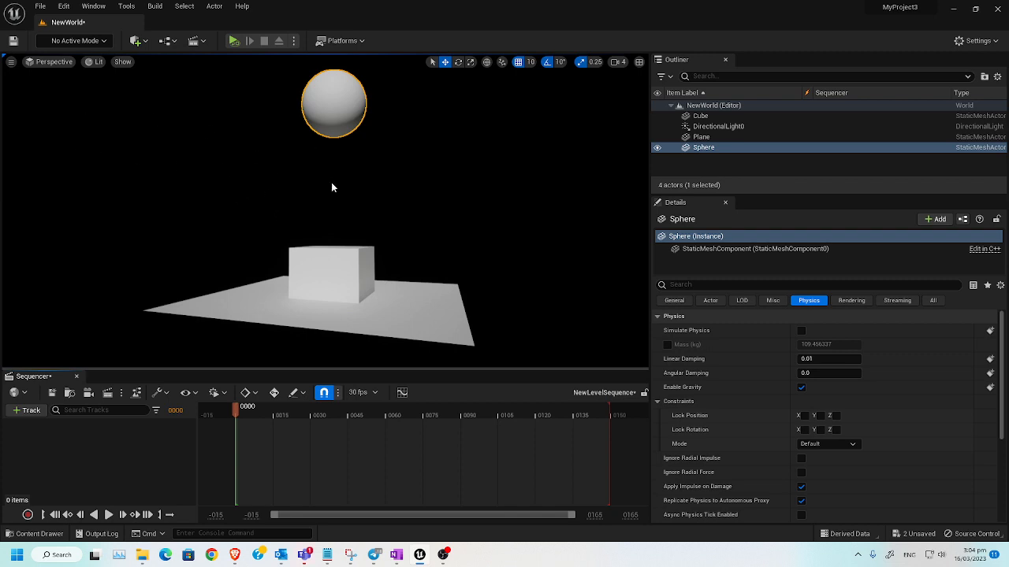
left_click_drag(386, 292, 369, 304, "alt")
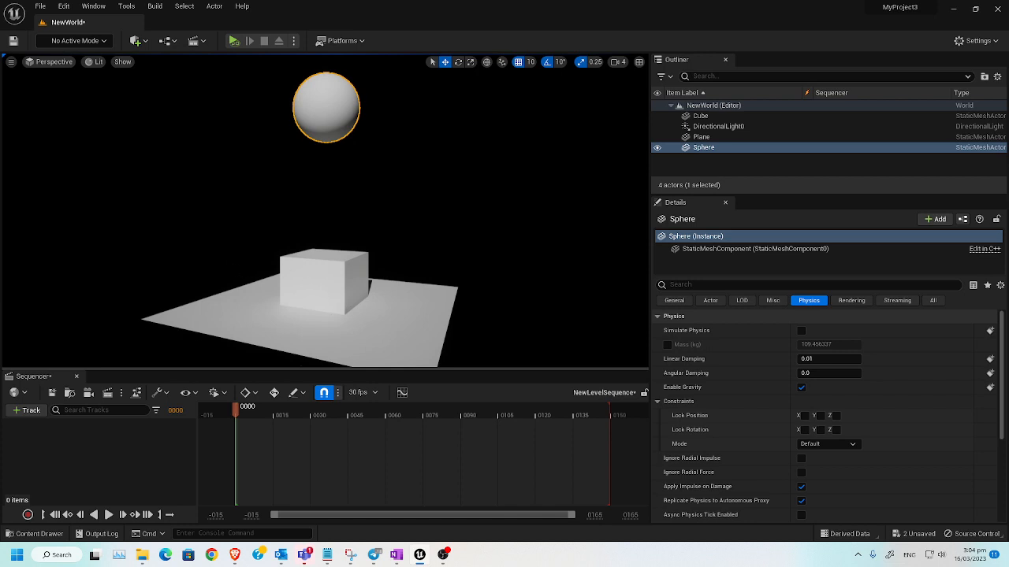
mouse_move(216, 232)
right_mouse_down()
mouse_move(205, 234)
mouse_move(217, 232)
right_mouse_up()
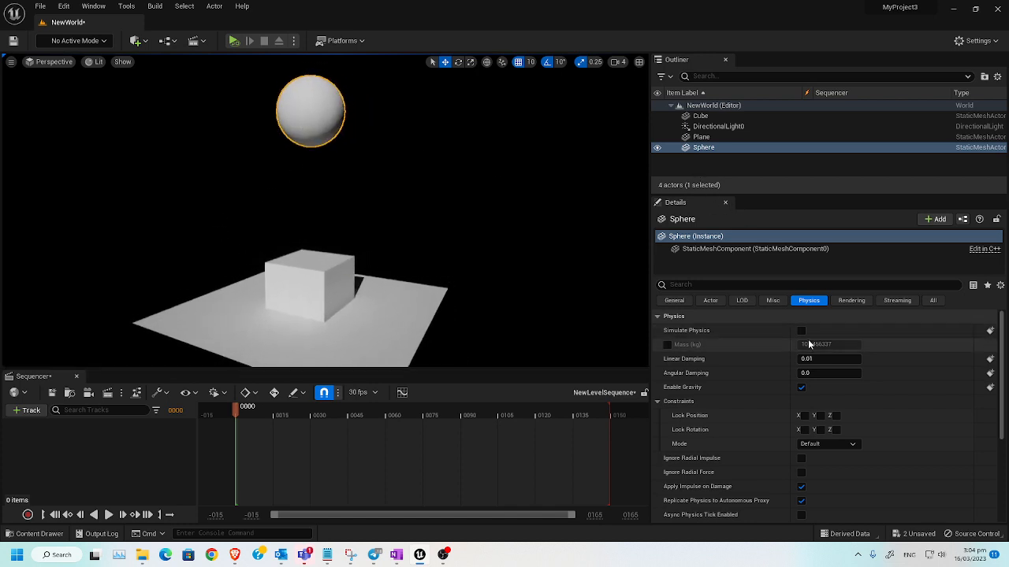
left_click(674, 300)
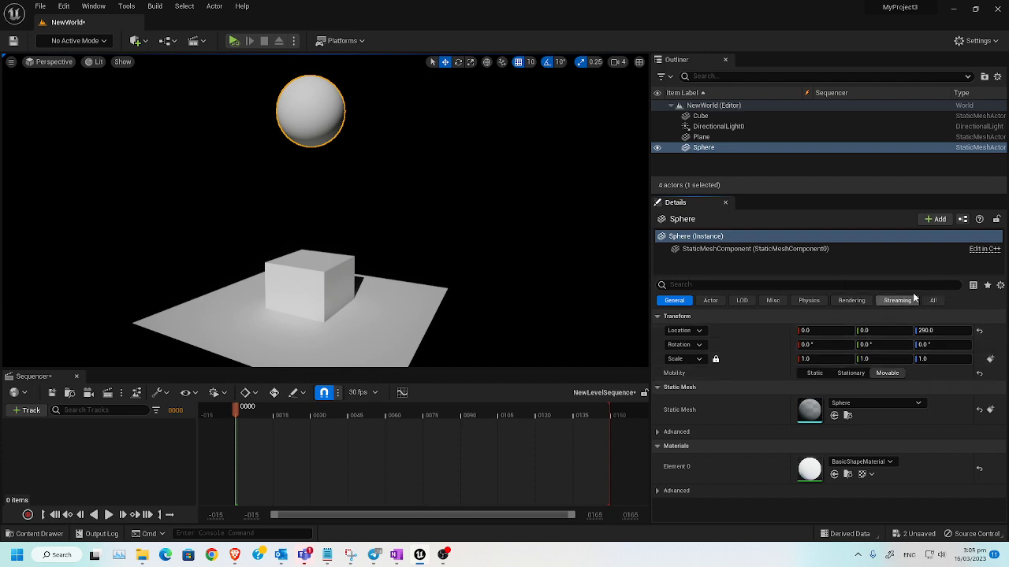
mouse_move(650, 124)
left_mouse_down()
mouse_move(712, 129)
mouse_move(662, 134)
left_mouse_up()
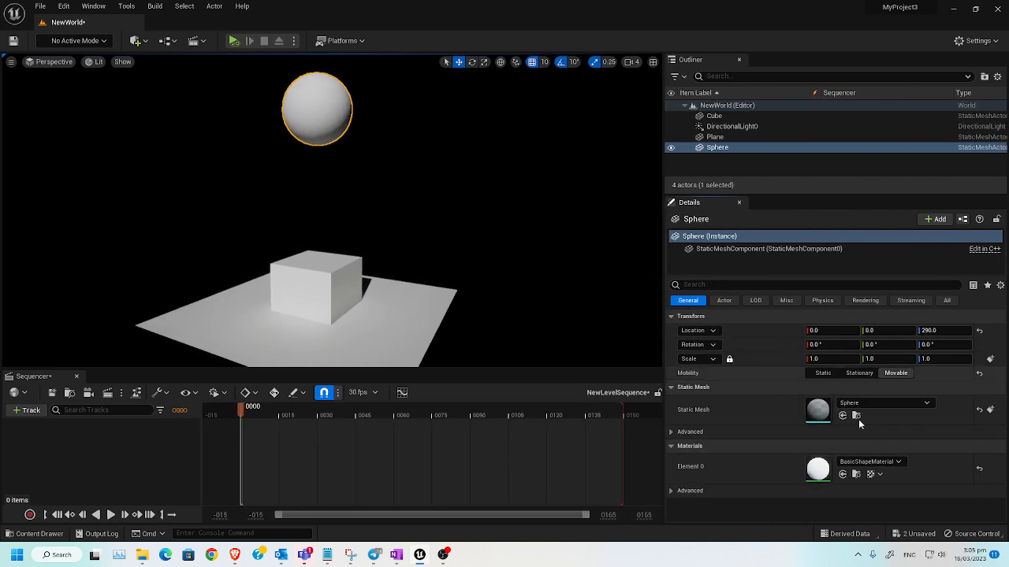
left_click(820, 301)
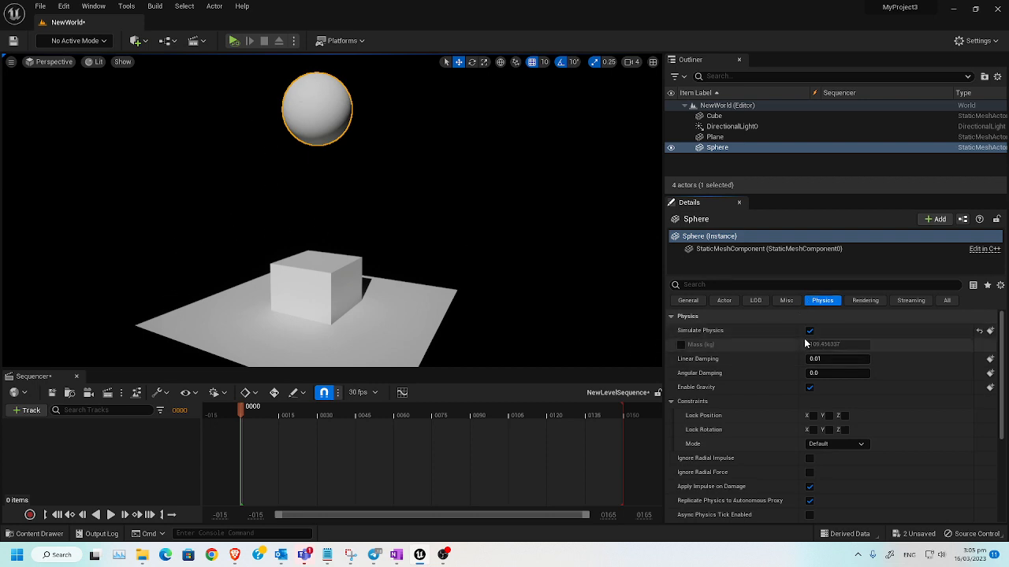
Step: Run the level in Simulate mode to check how the sphere falls onto the cube, and stop the simulation
left_click(294, 42)
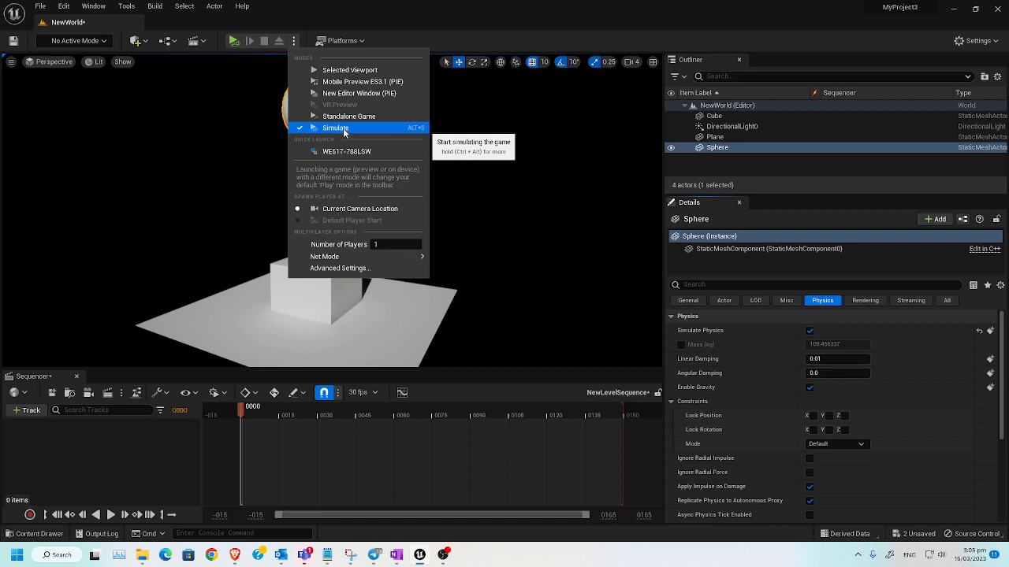
left_click(413, 31)
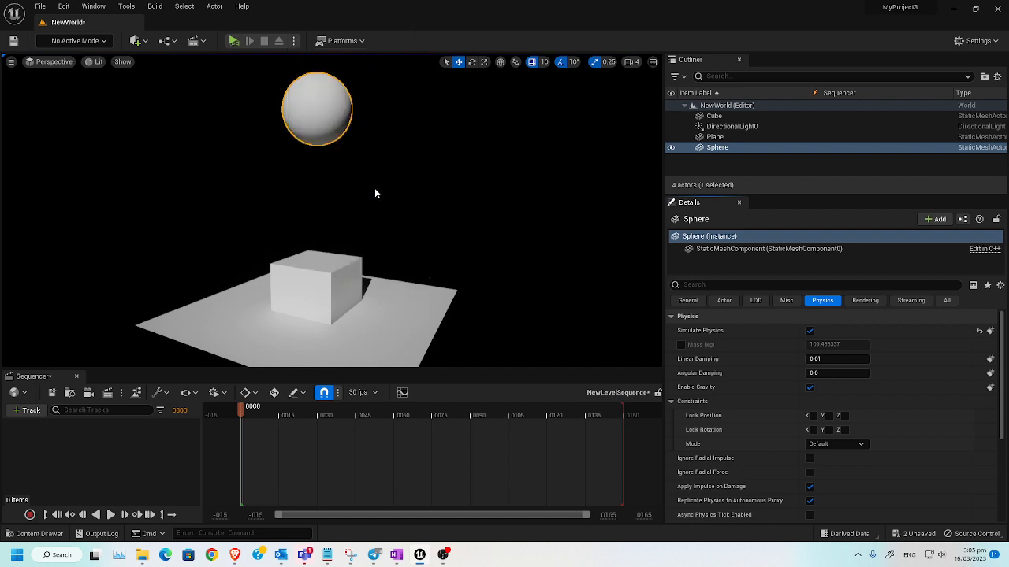
key("alt+s")
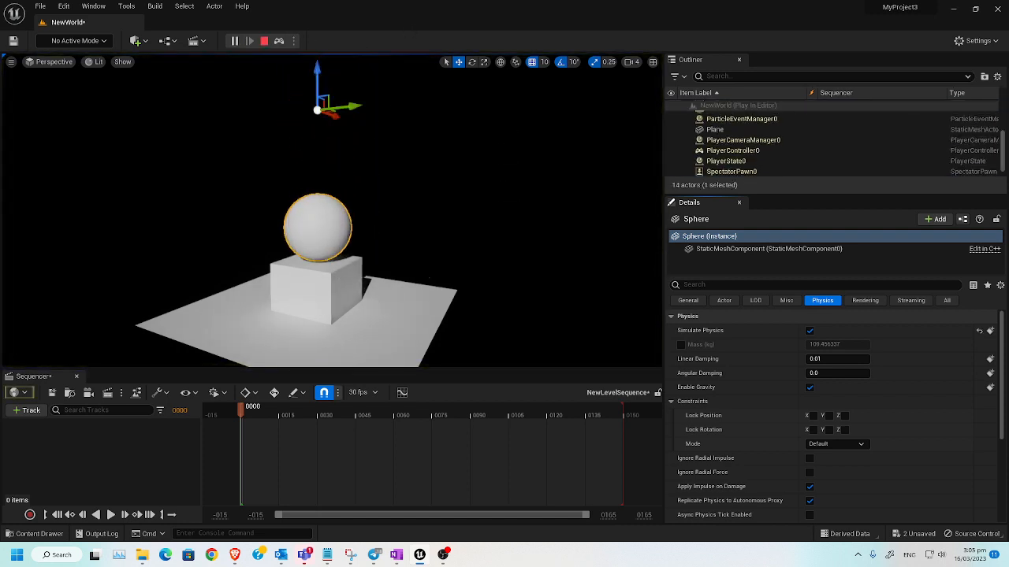
left_click(326, 288)
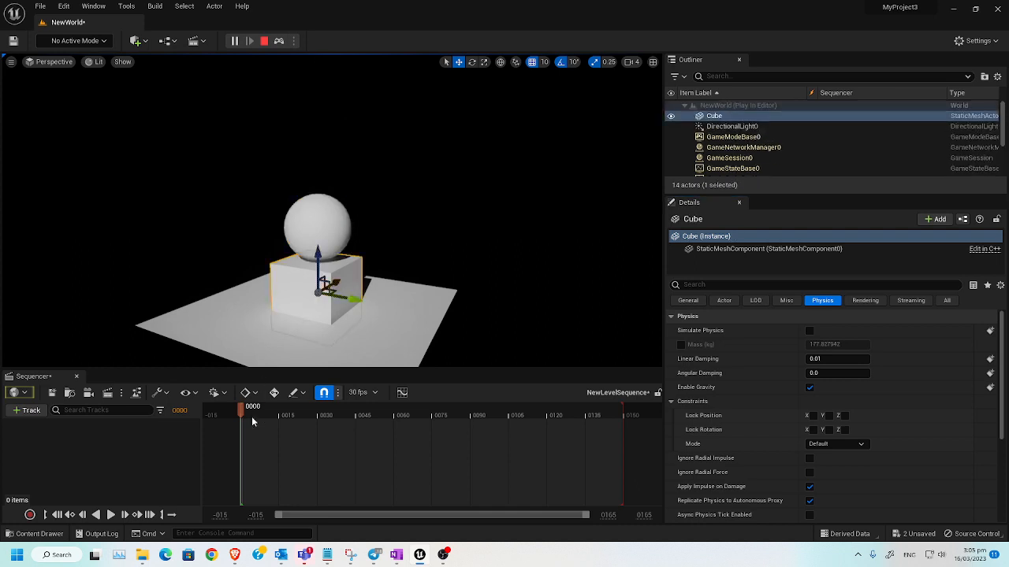
left_click(264, 40)
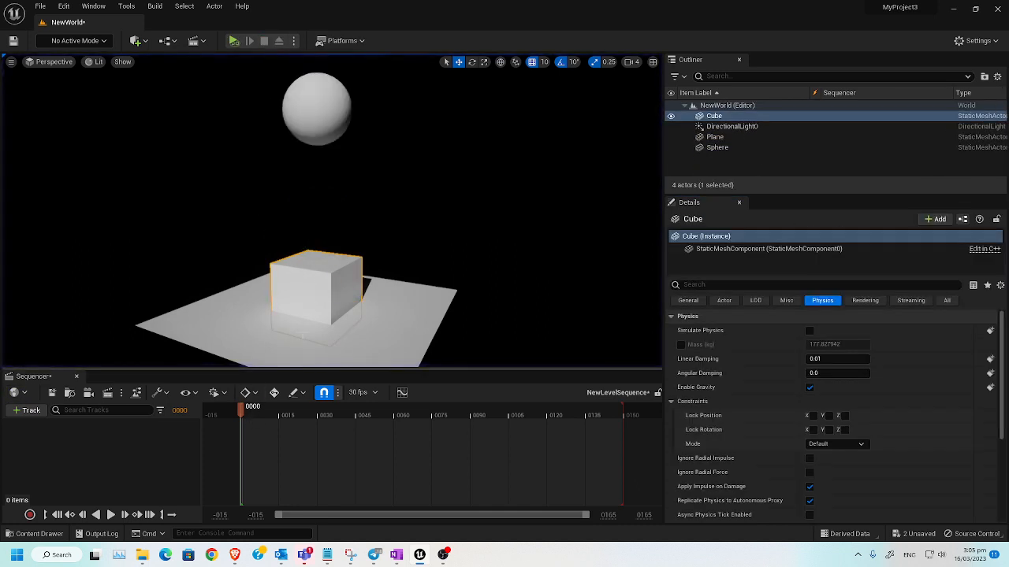
Step: Add the cube to the level sequence with a transform key at frame 29, and display the cube's general properties
right_click_drag(205, 298, 229, 302)
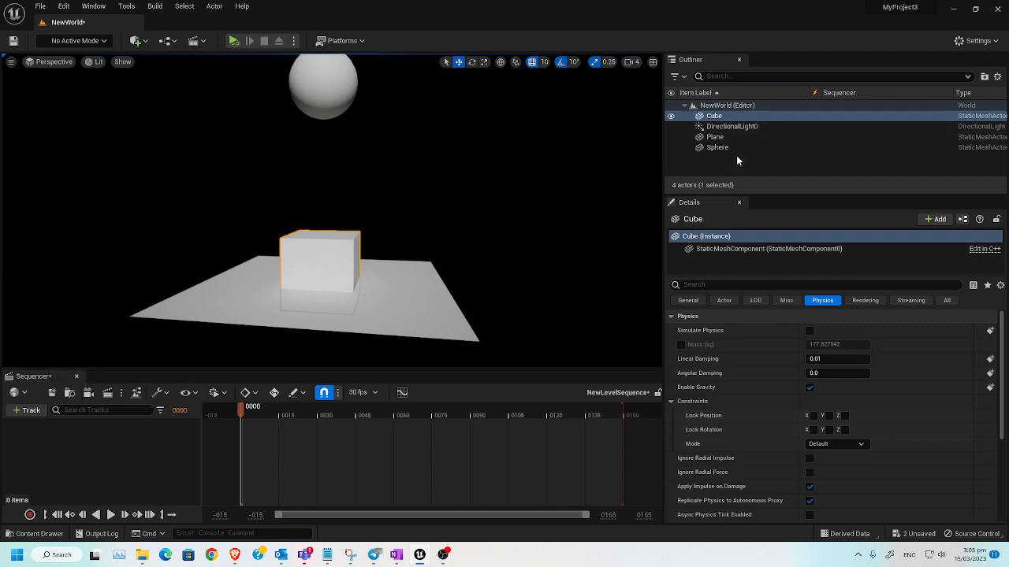
left_click_drag(713, 116, 83, 468)
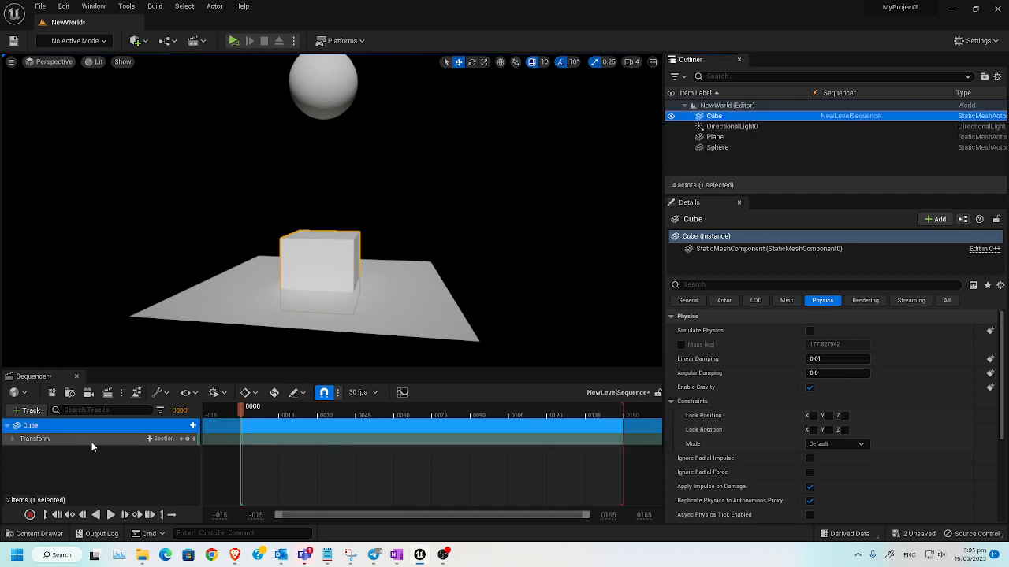
left_click(320, 415)
left_click(315, 418)
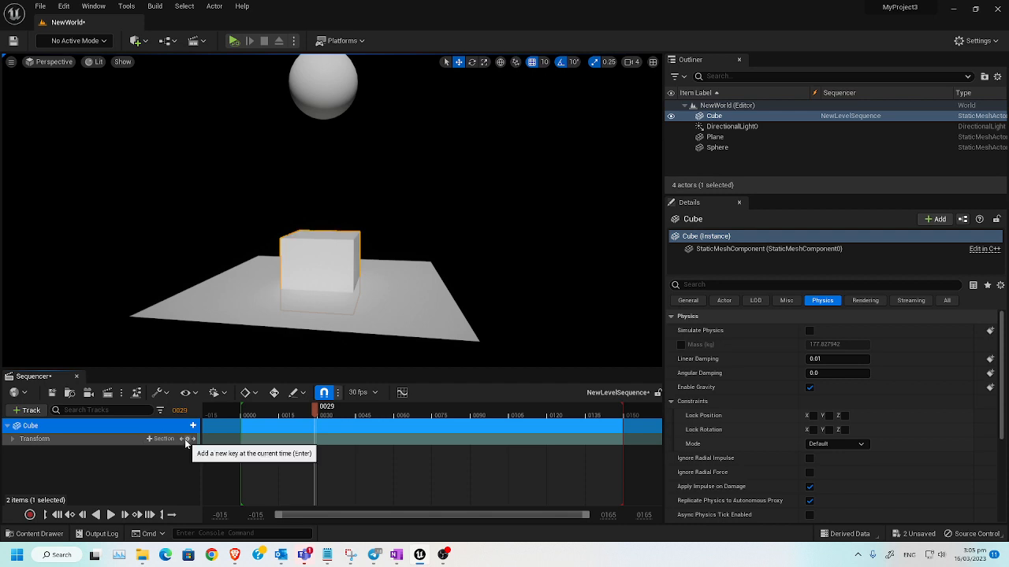
left_click(187, 439)
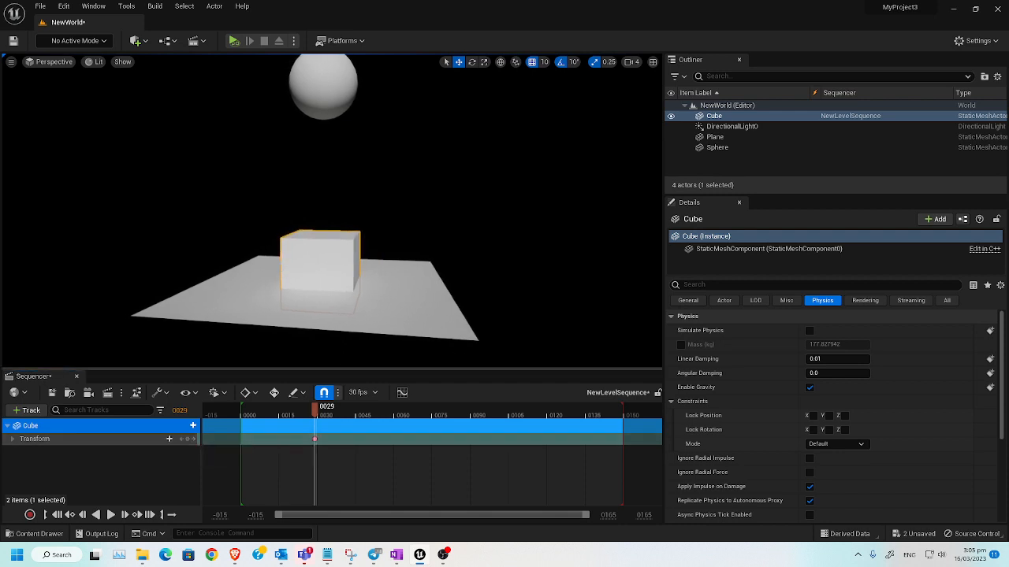
left_click_drag(270, 285, 225, 286, "alt")
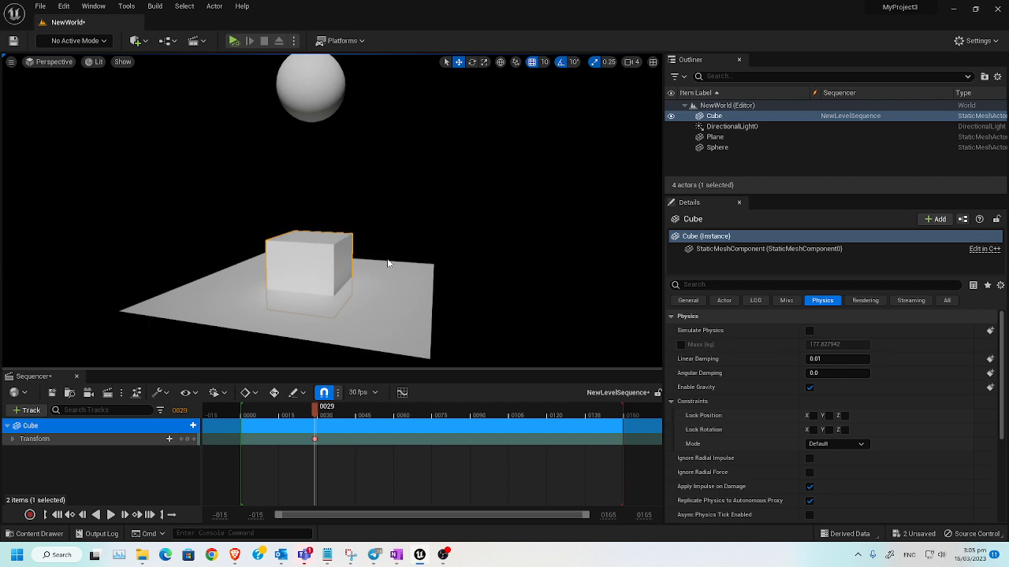
left_click(686, 301)
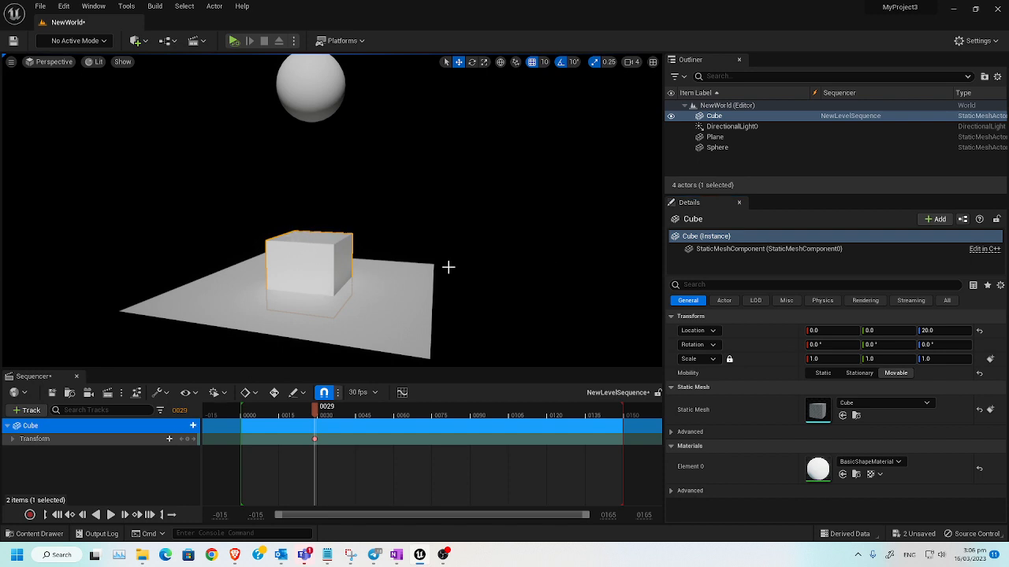
left_click(831, 330)
type("23")
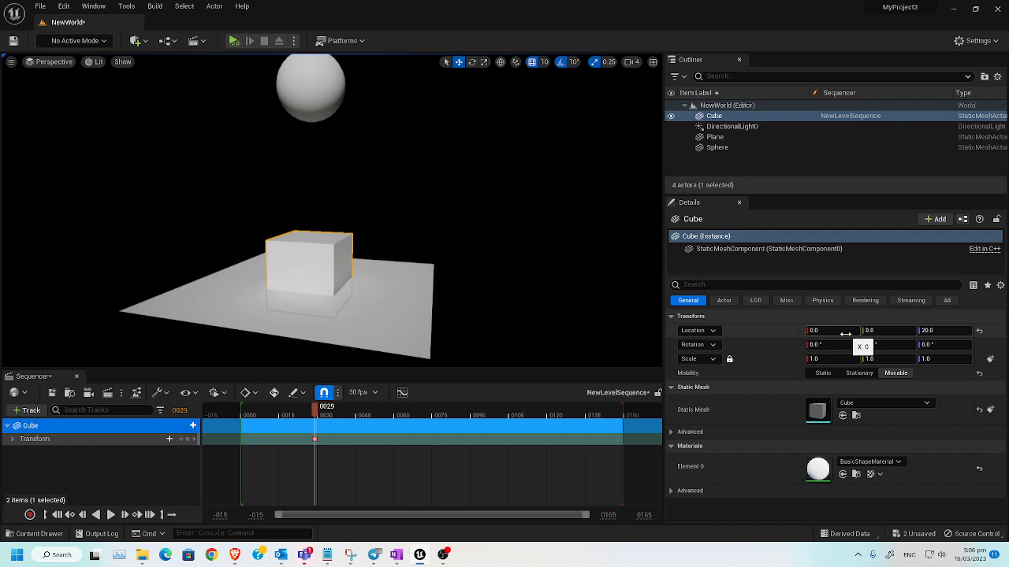
key("Return")
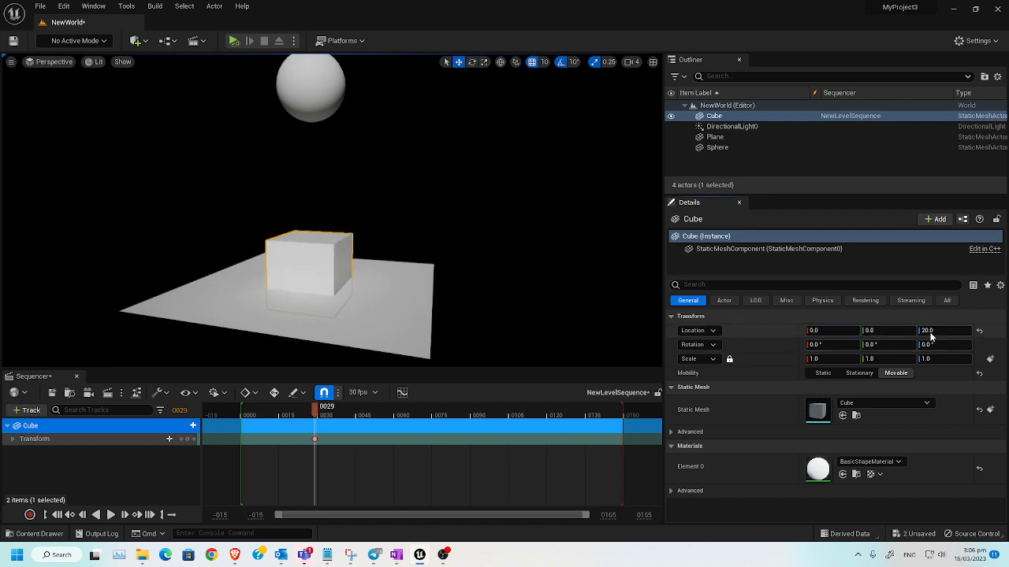
key("ctrl+z")
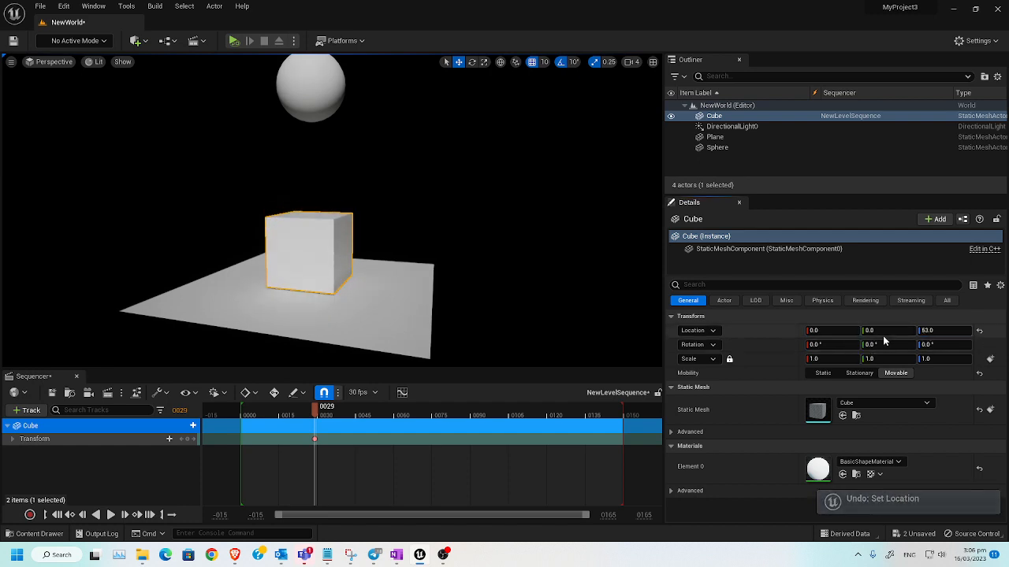
key("ctrl+z")
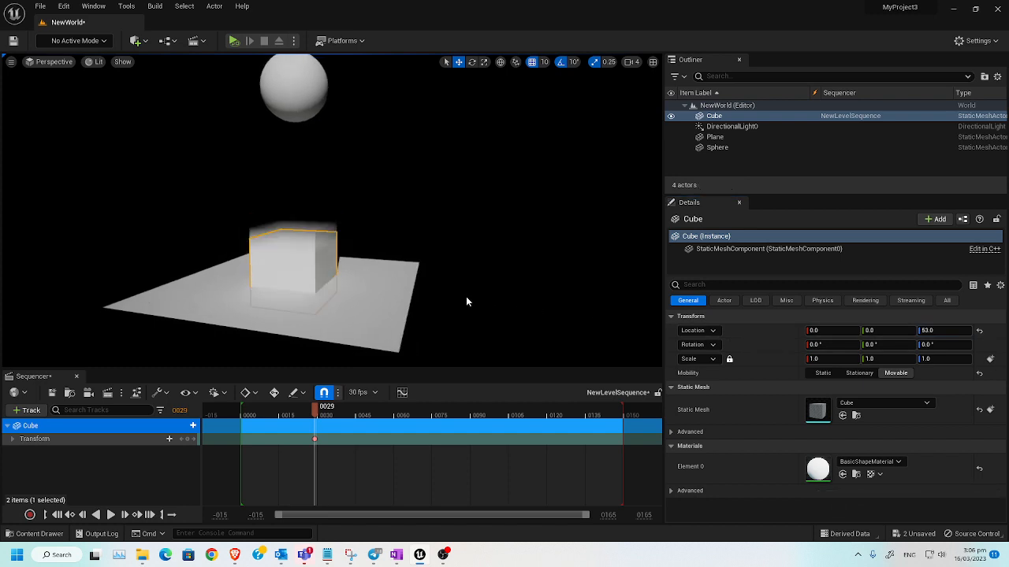
Step: Set the cube's Y location to about 149 at frame 49 and add a transform key there
left_click(365, 415)
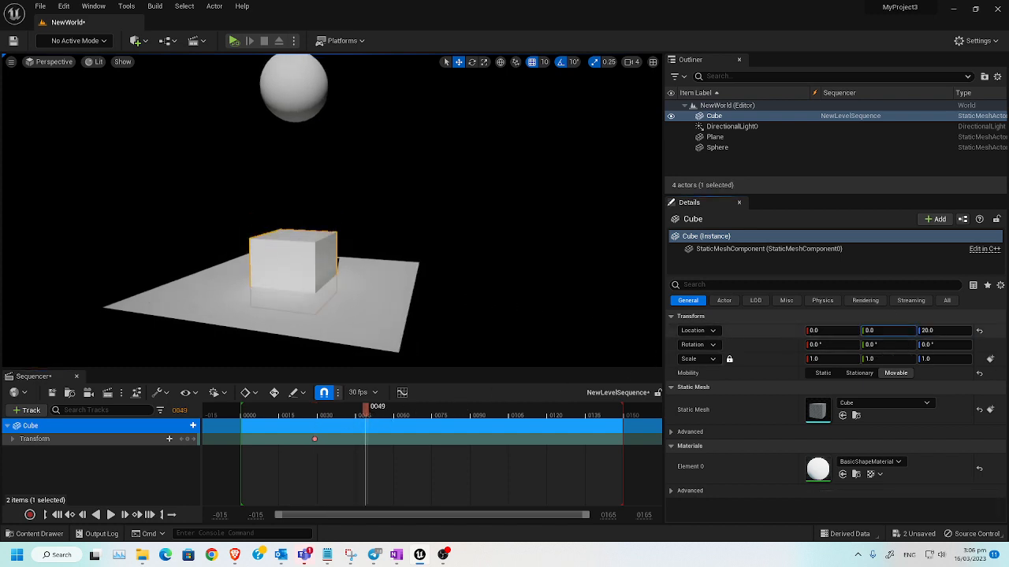
left_click_drag(875, 330, 1005, 337)
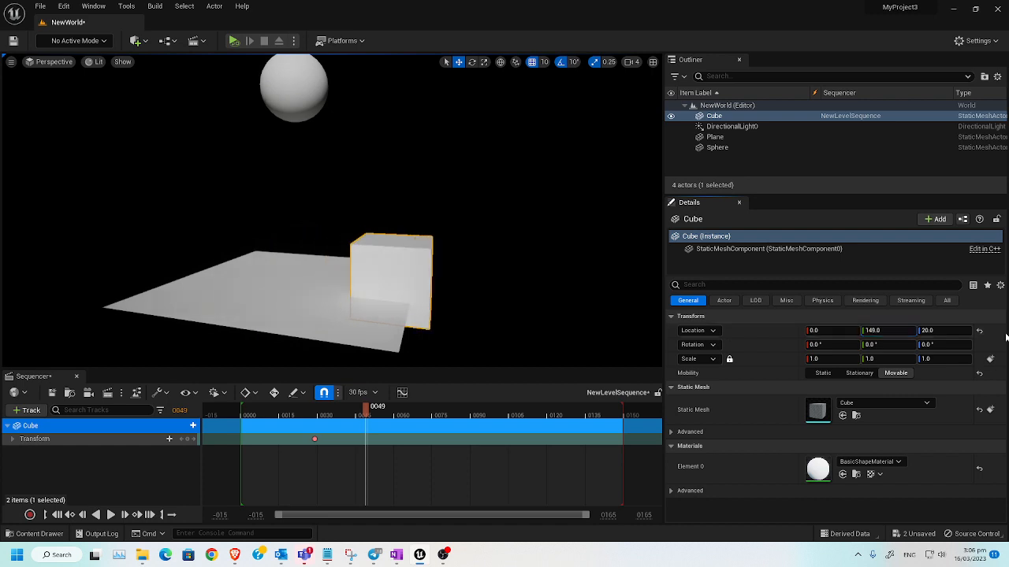
left_click(188, 439)
Step: Play the sequence from the start to review the cube's sideways movement, and rewind it to frame 0
left_click(57, 514)
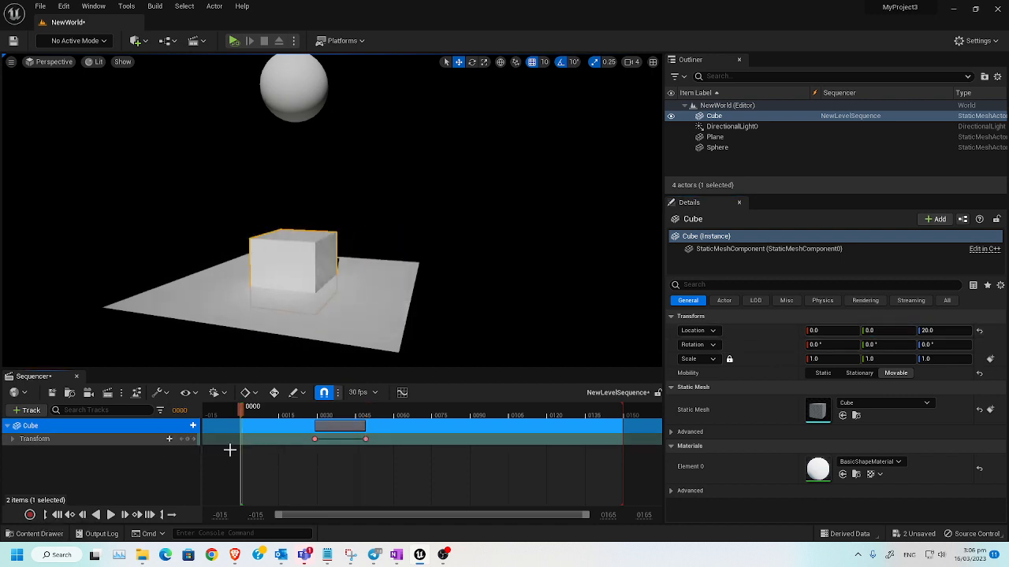
left_click(110, 515)
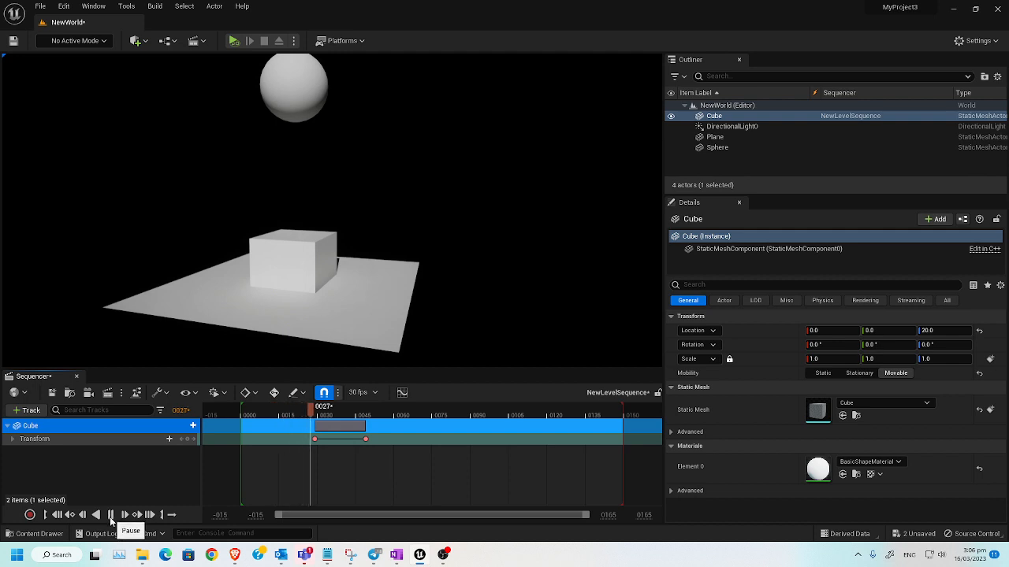
left_click(111, 516)
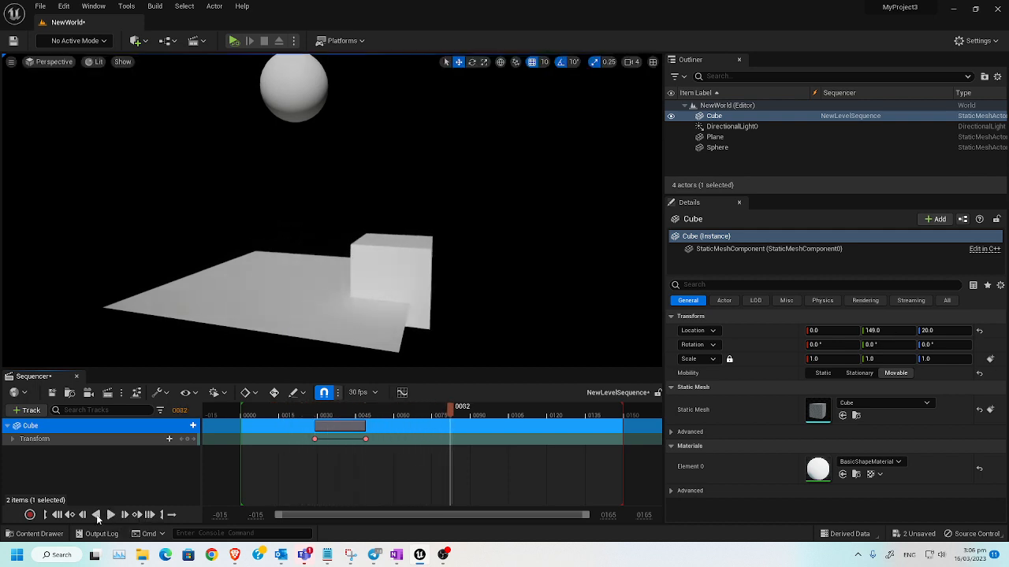
left_click(48, 514)
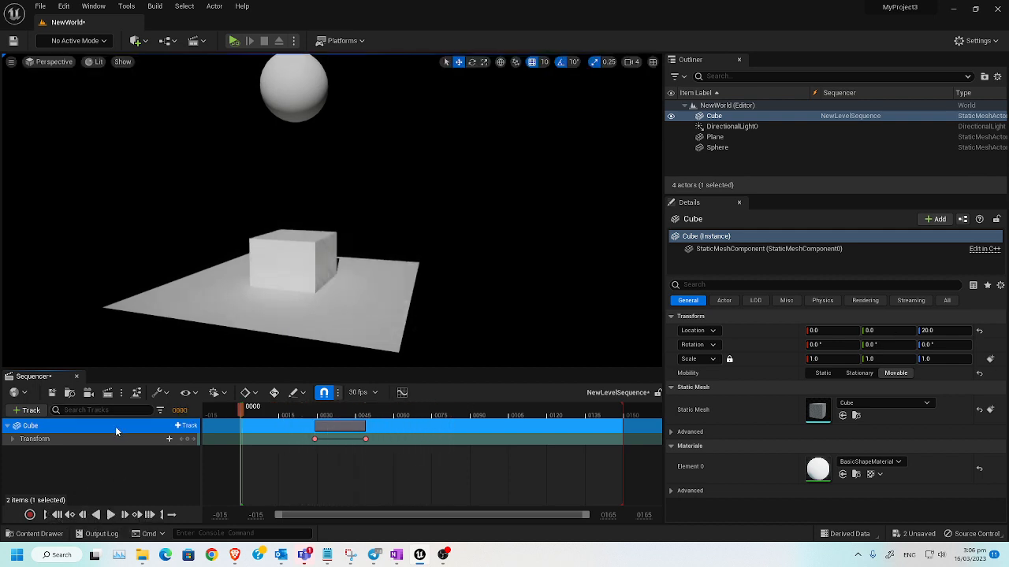
Step: Simulate the level while playing the sequence to check the sphere's reaction to the moving cube, rewind it, and stop the simulation
left_click(295, 42)
left_click(335, 127)
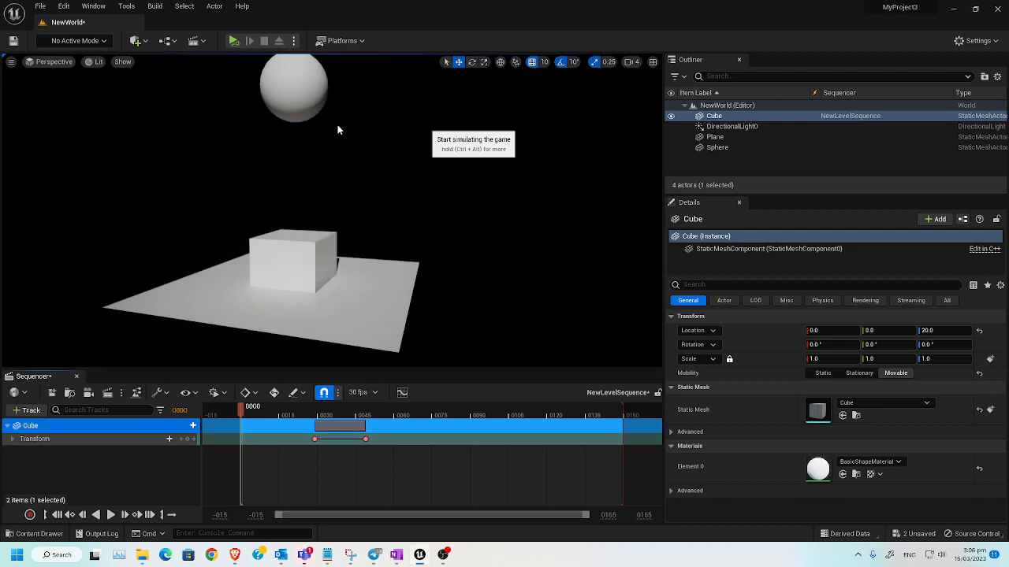
left_click(110, 517)
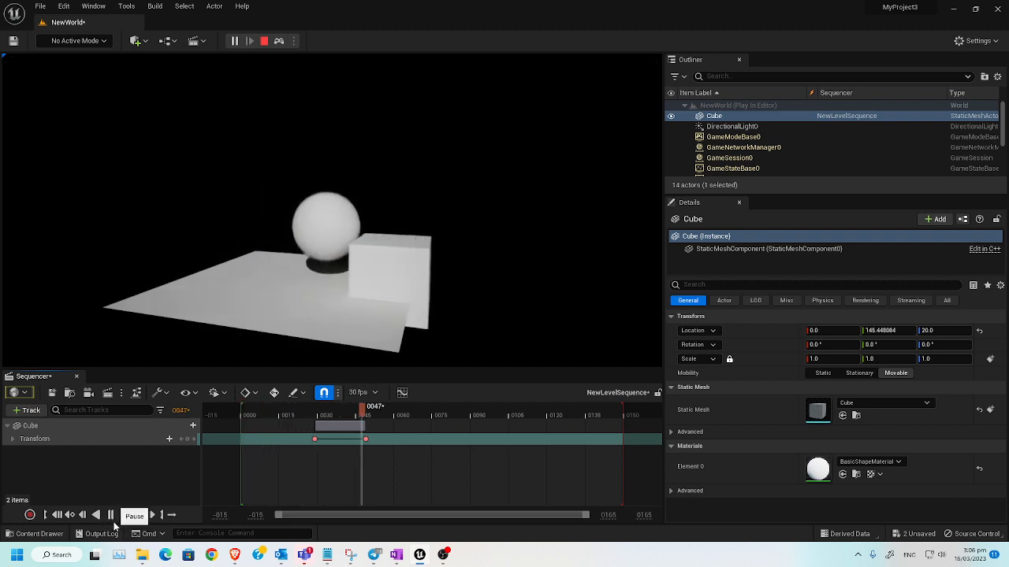
left_click(110, 514)
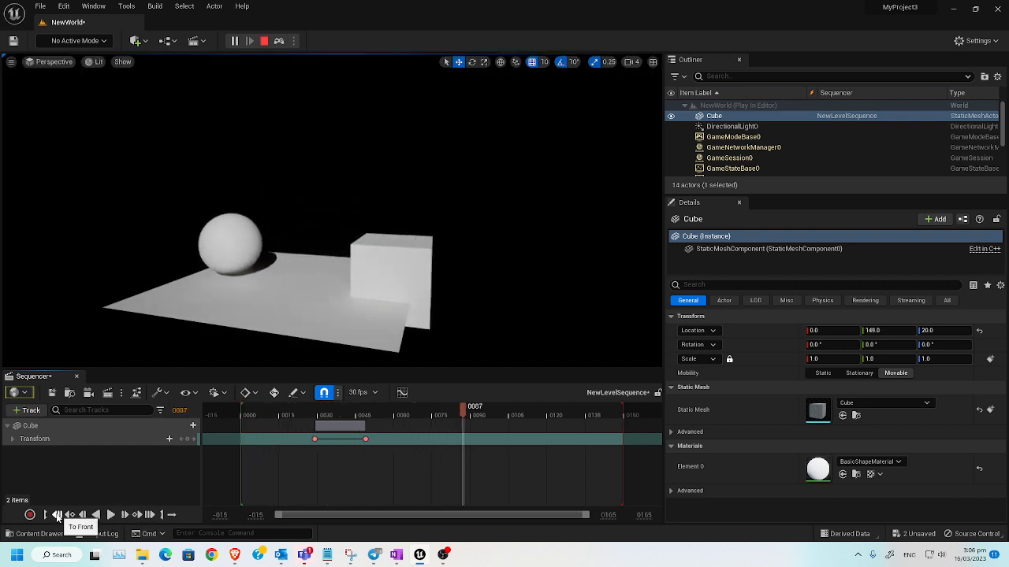
left_click(56, 515)
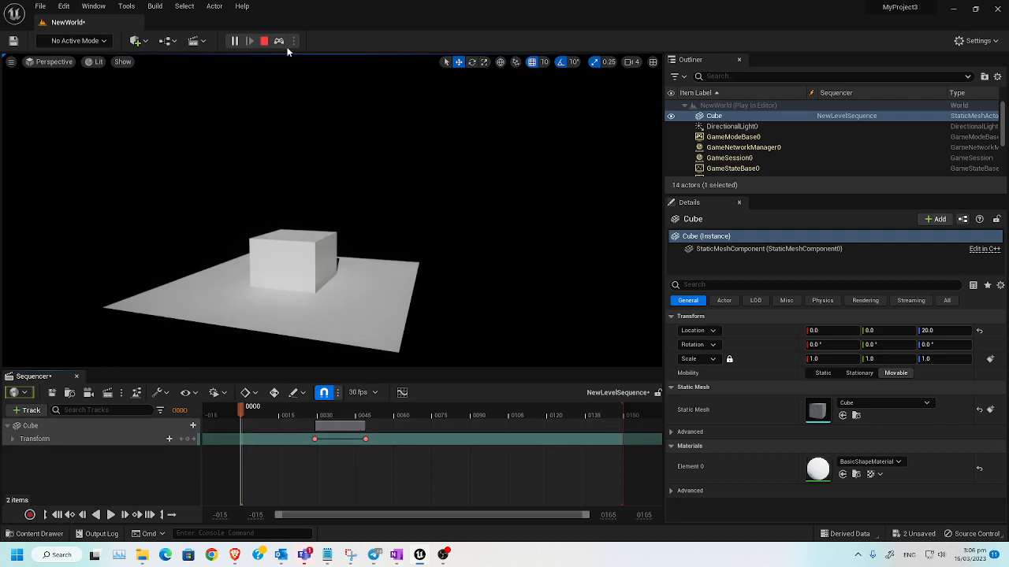
left_click(264, 41)
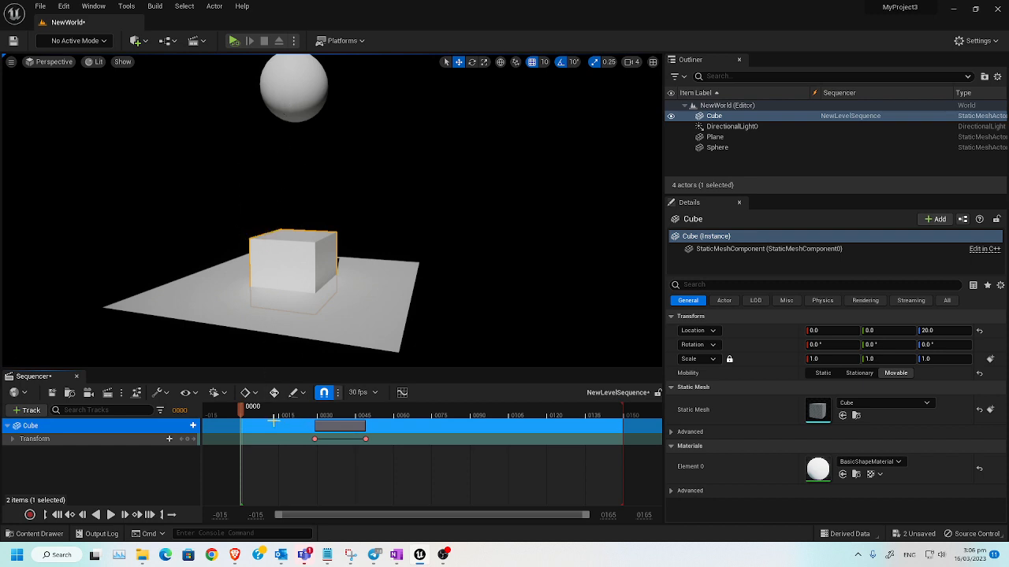
left_click_drag(275, 415, 270, 435)
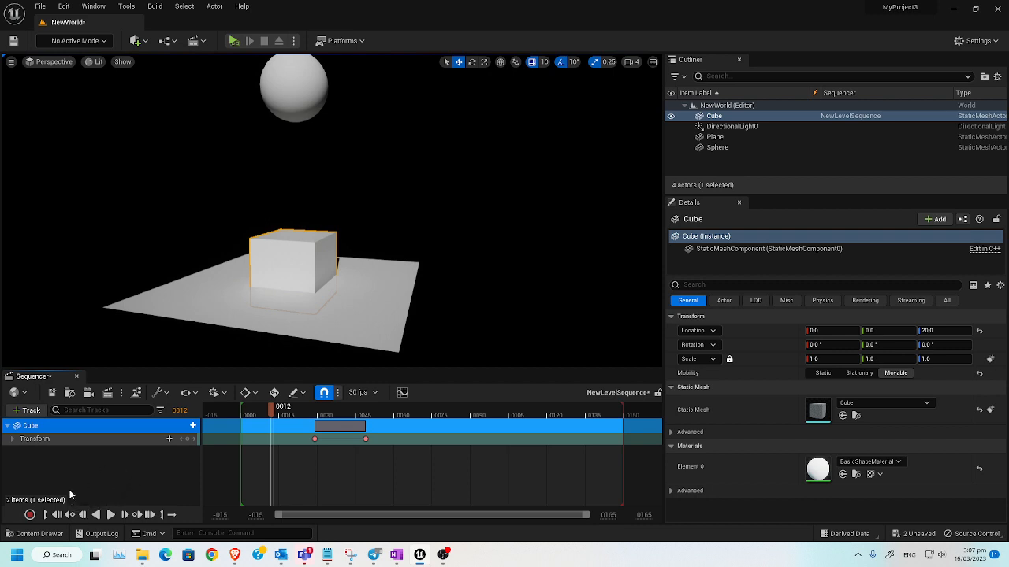
left_click(57, 515)
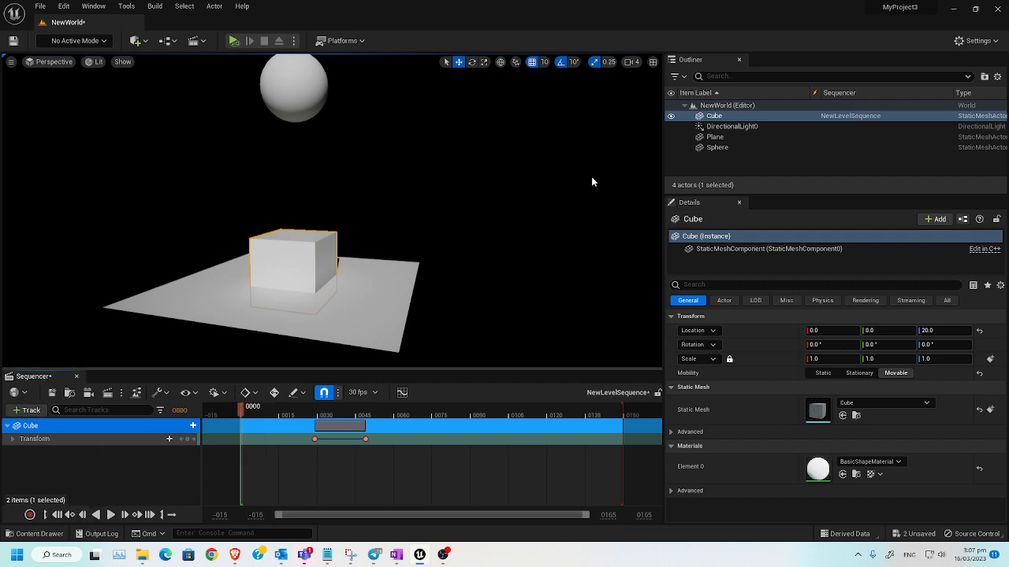
Step: Add the sphere to the level sequence and delete its Transform track
left_click(714, 149)
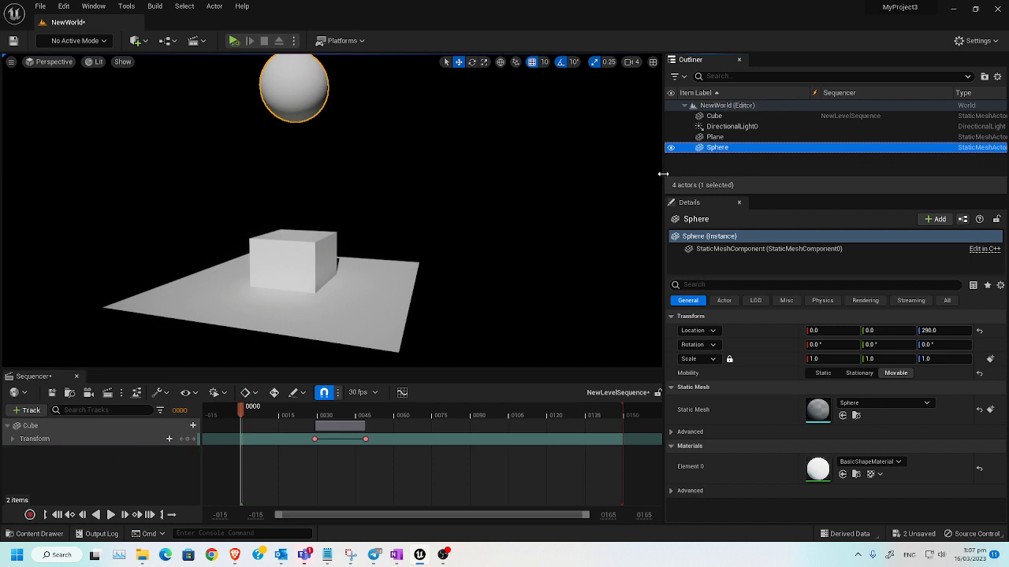
left_click_drag(713, 150, 148, 468)
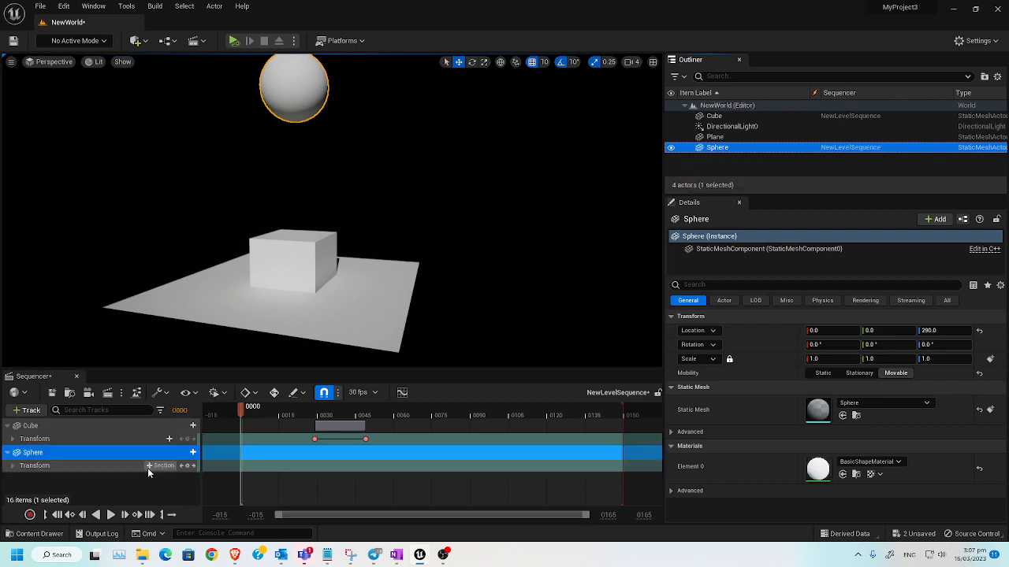
left_click(293, 40)
left_click(293, 41)
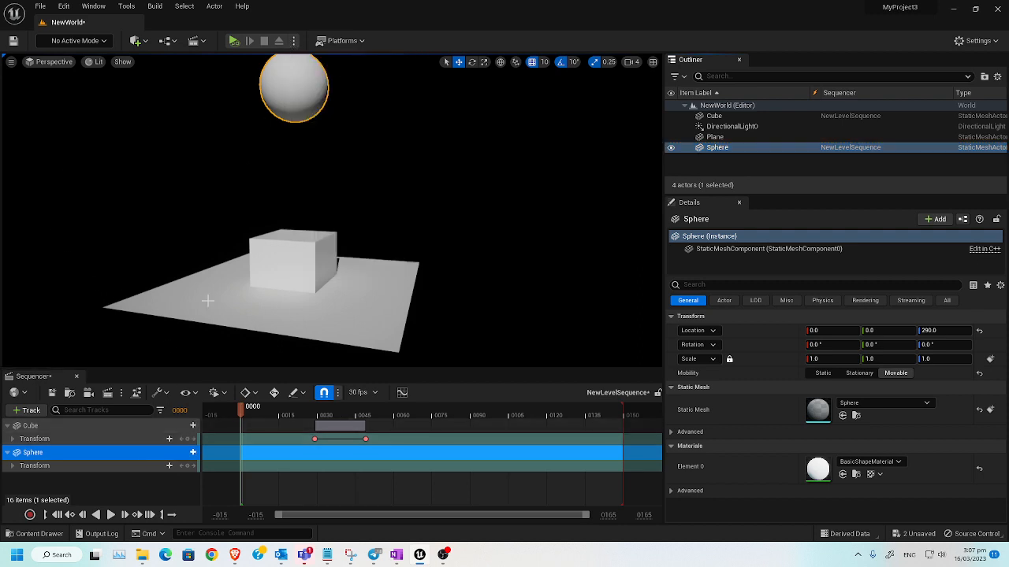
left_click(288, 253)
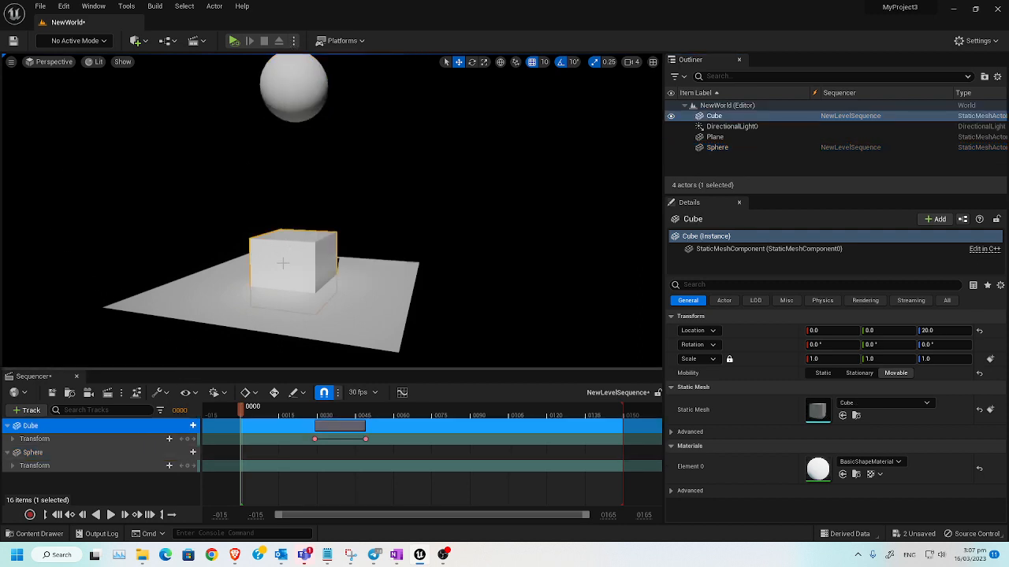
middle_click_drag(261, 261, 236, 262)
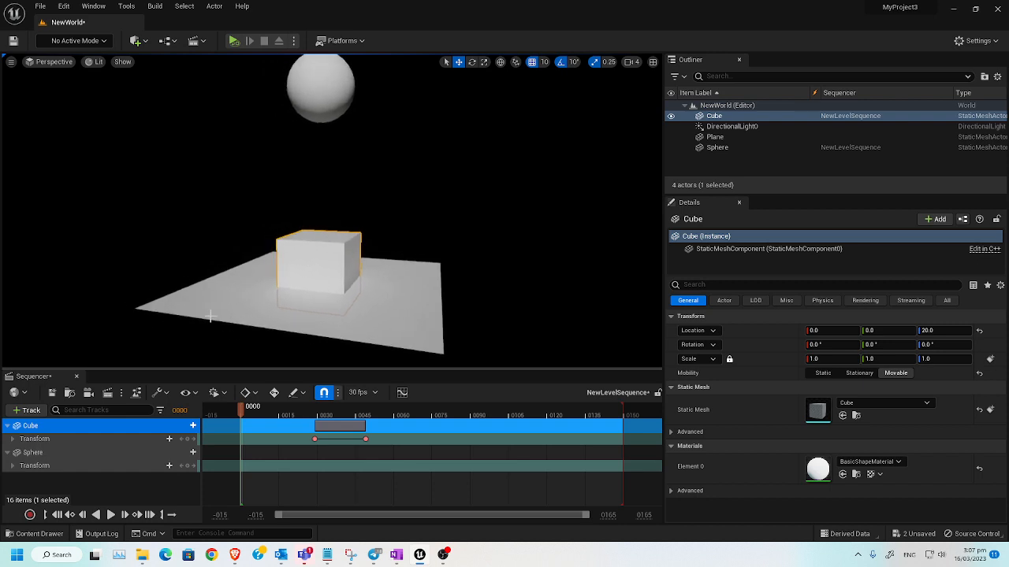
left_click(44, 468)
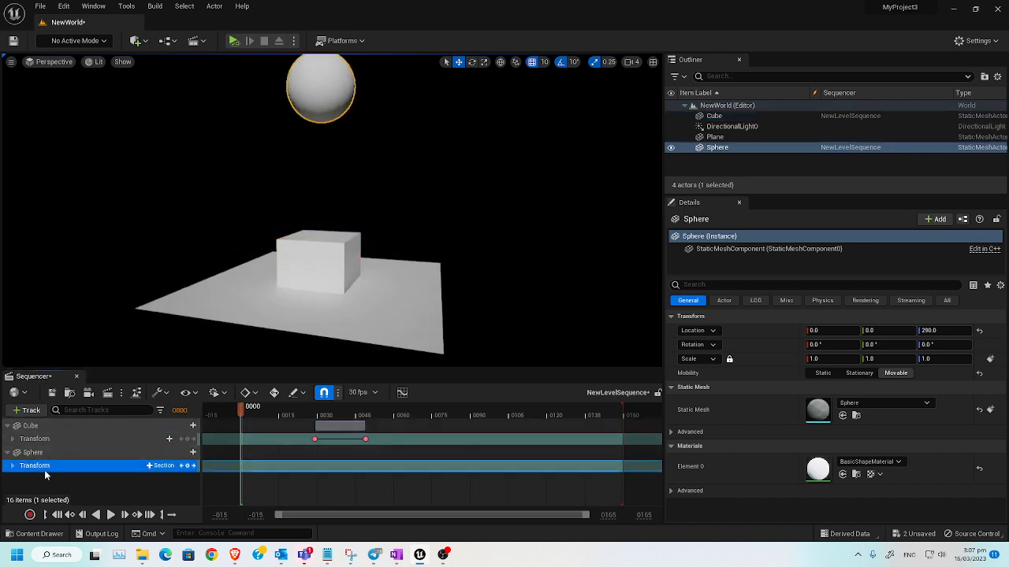
key("Delete")
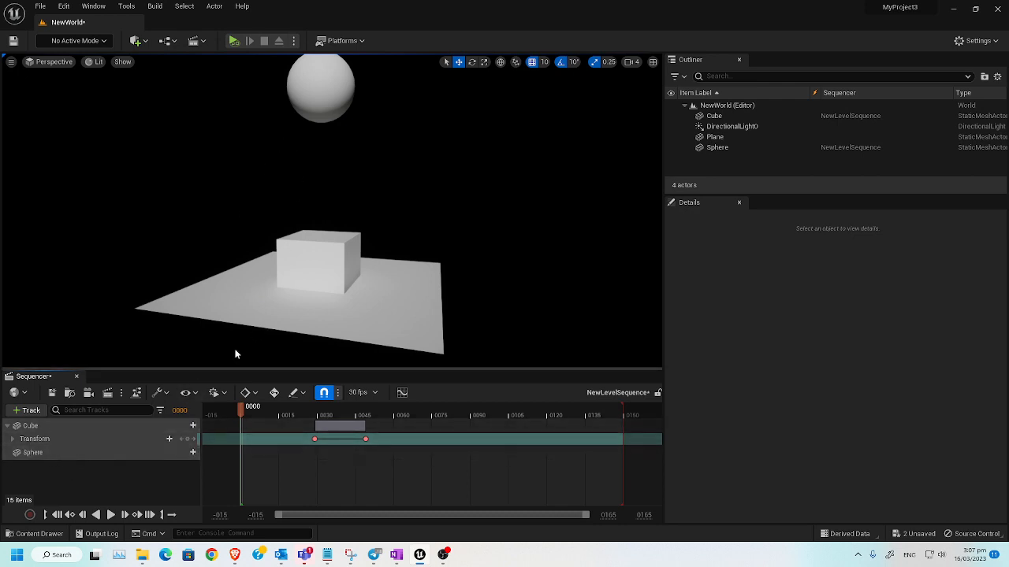
Step: Add the StaticMeshComponent0 component track under the sphere in the sequence
left_click(134, 454)
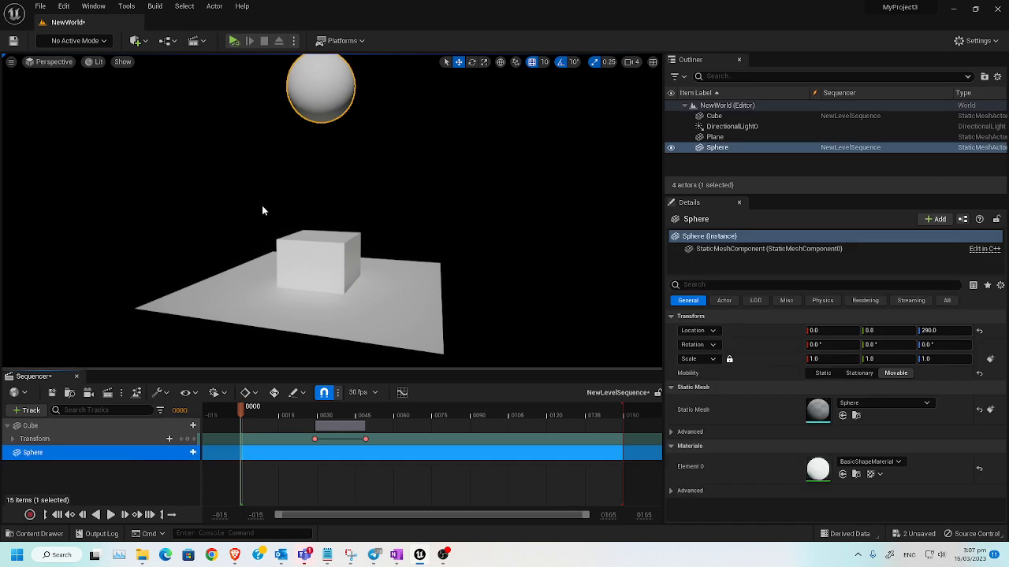
left_click(187, 455)
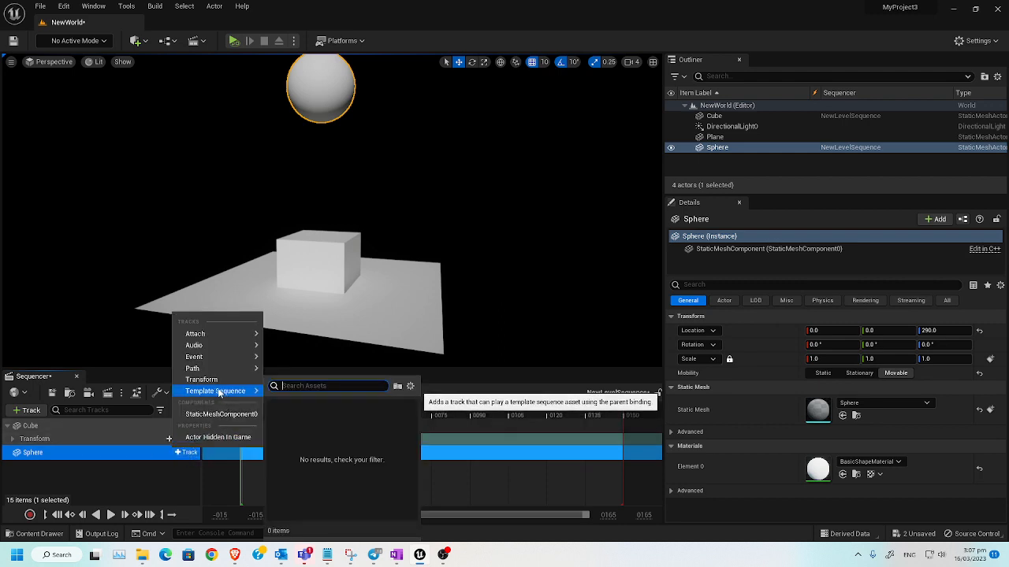
left_click(222, 413)
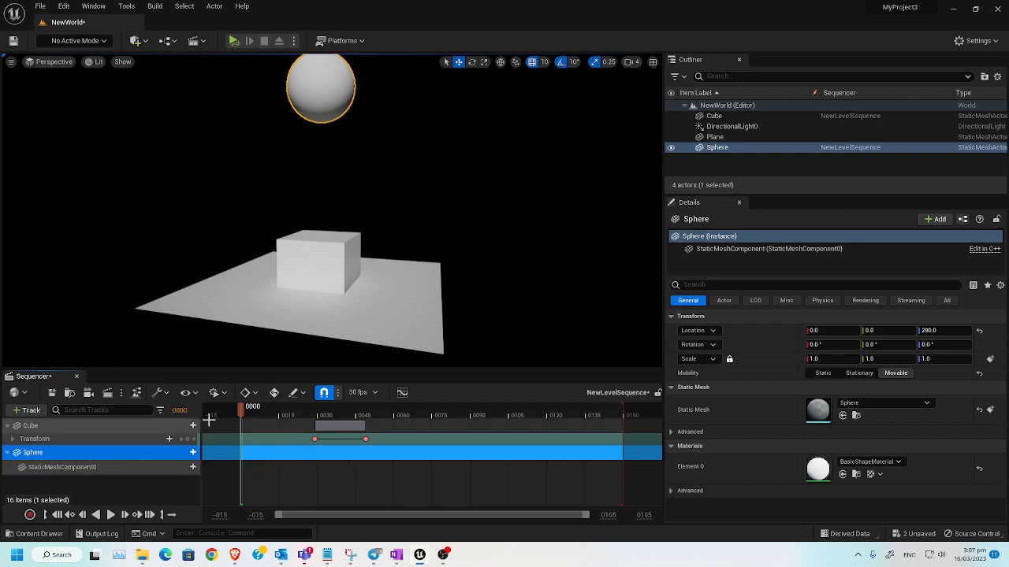
right_click(87, 465)
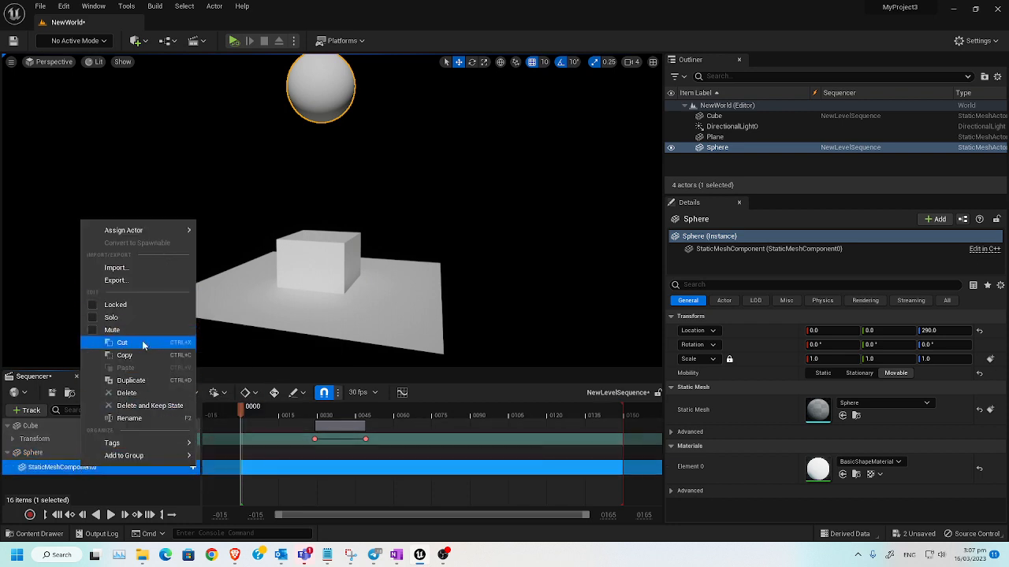
mouse_move(171, 232)
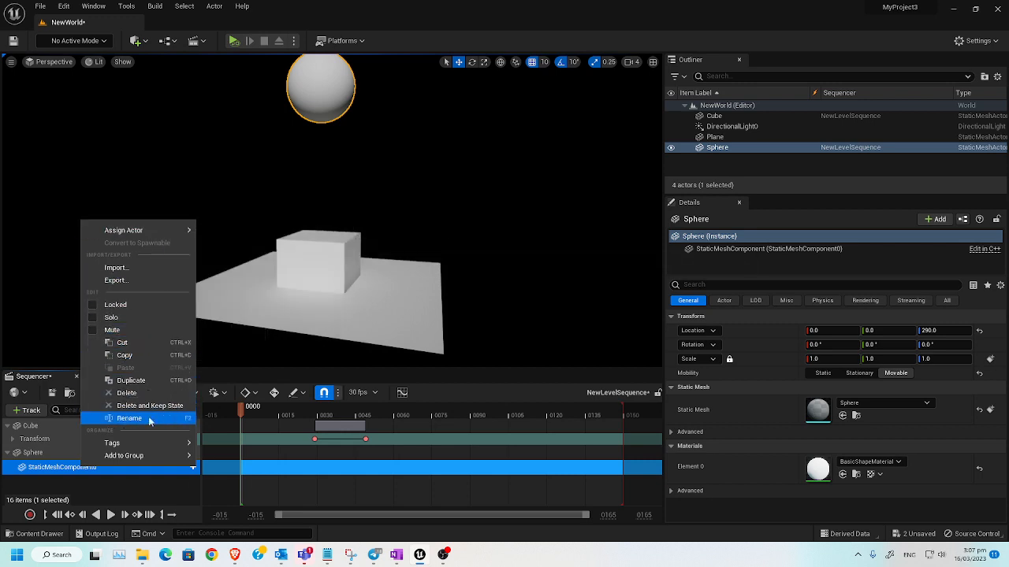
mouse_move(146, 455)
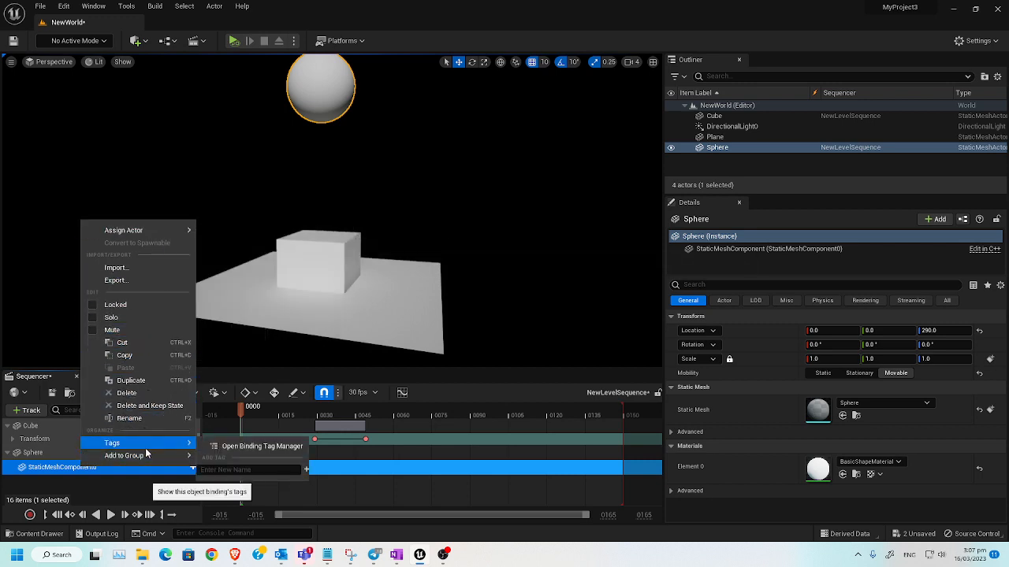
left_click(119, 485)
Step: Add a Body Instance Simulate Physics property track to the sphere's static mesh component
left_click(189, 468)
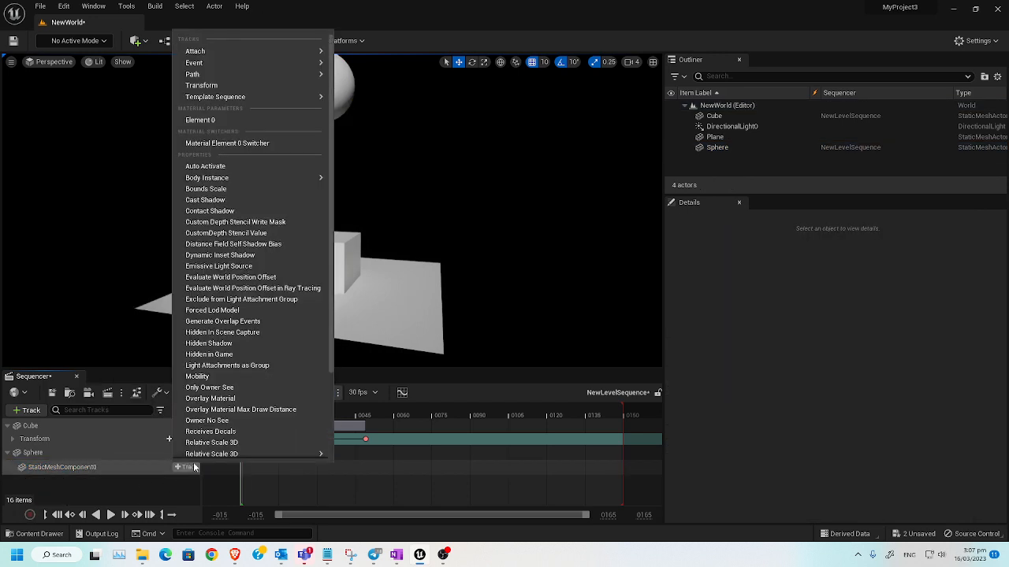
mouse_move(298, 181)
mouse_move(331, 183)
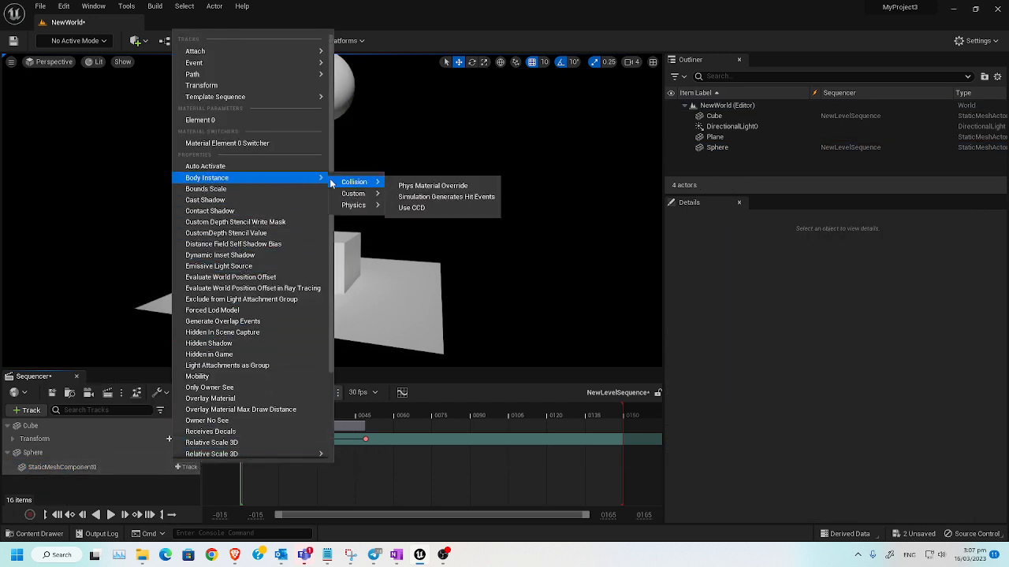
mouse_move(361, 206)
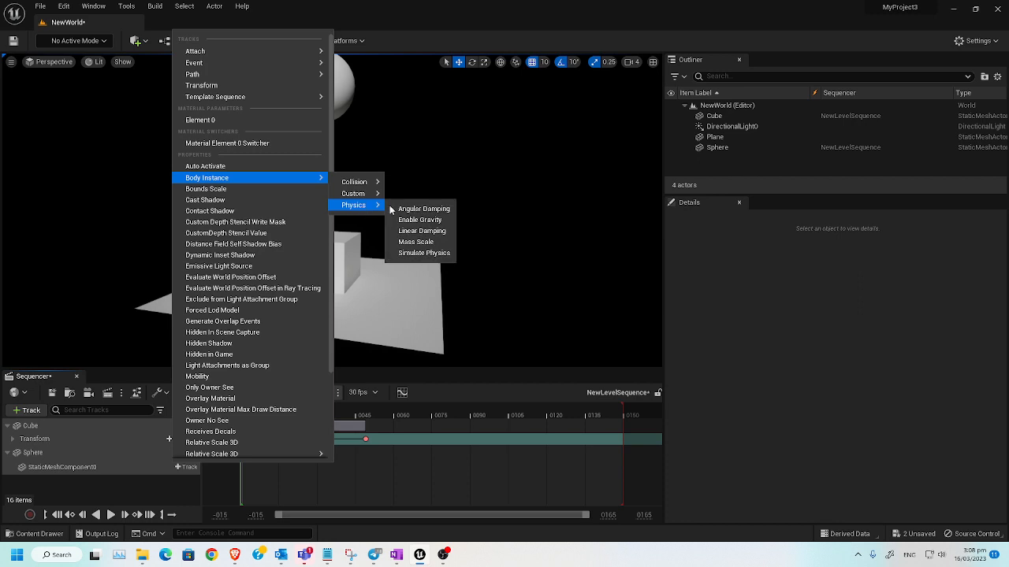
left_click(429, 254)
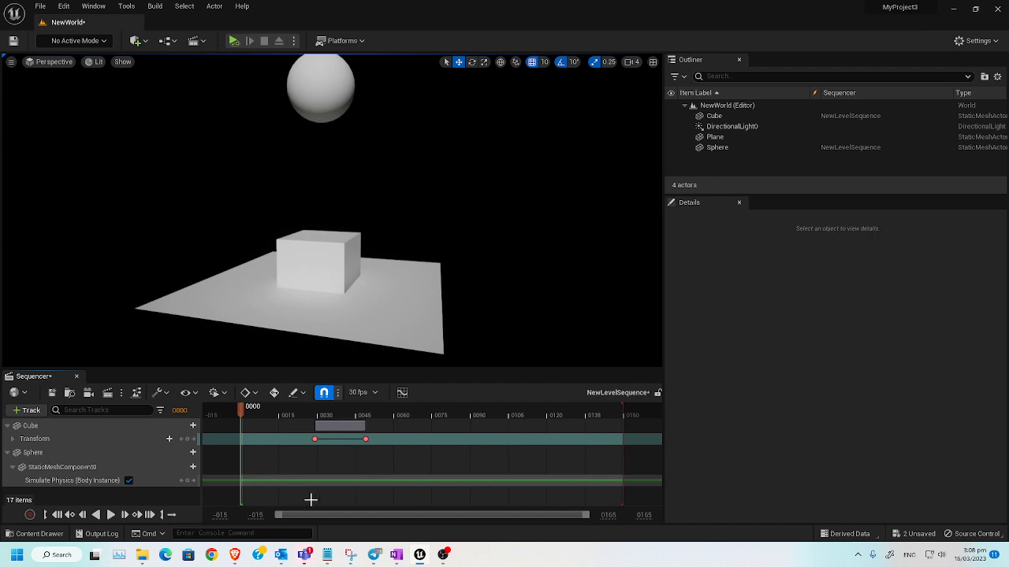
Step: Key the sphere's Simulate Physics track at frame 20 with physics switched off
left_click(293, 416)
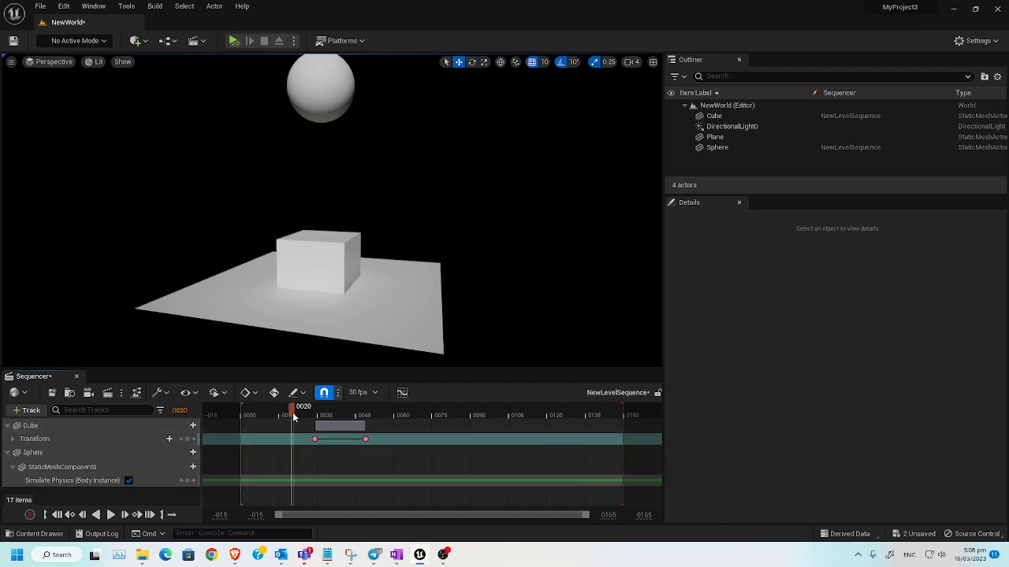
left_click(129, 481)
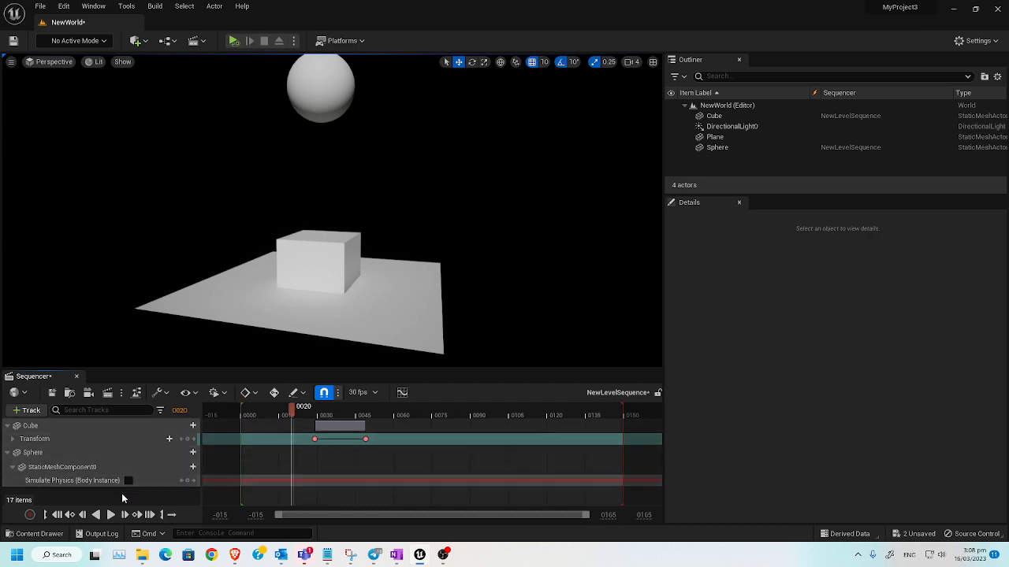
mouse_move(295, 415)
left_mouse_down()
mouse_move(284, 416)
mouse_move(292, 419)
left_mouse_up()
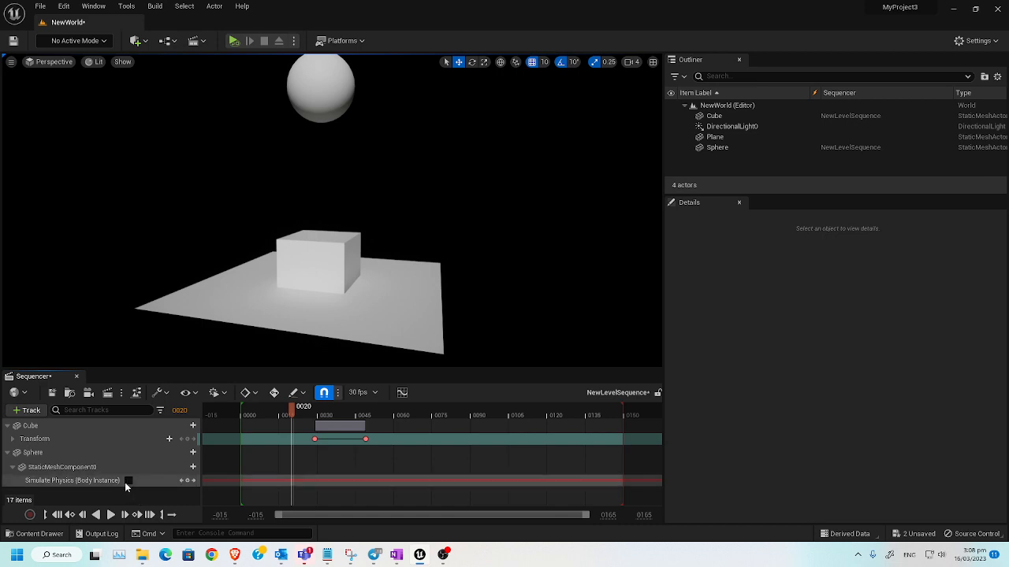
left_click(128, 480)
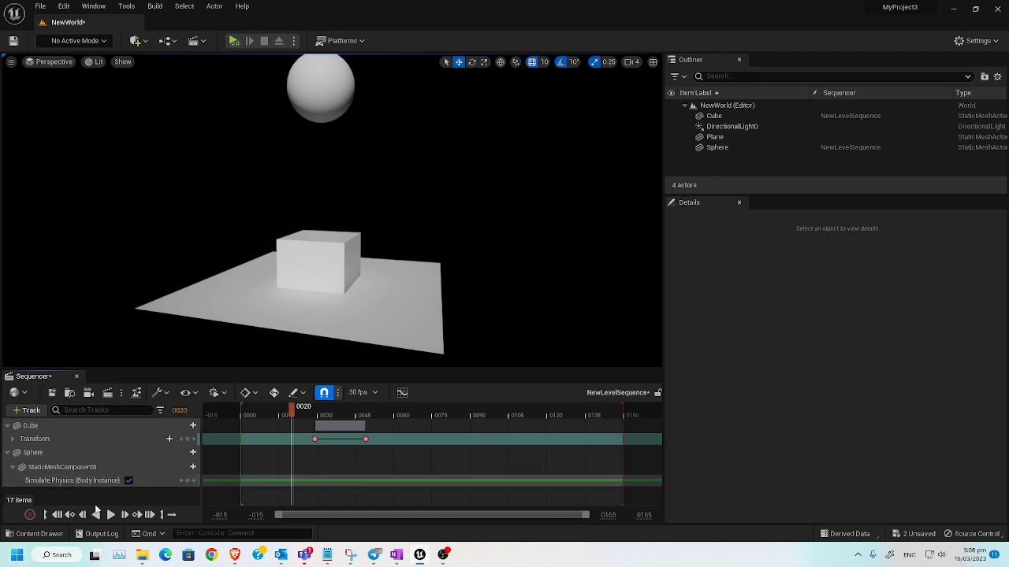
left_click(129, 481)
left_click(187, 480)
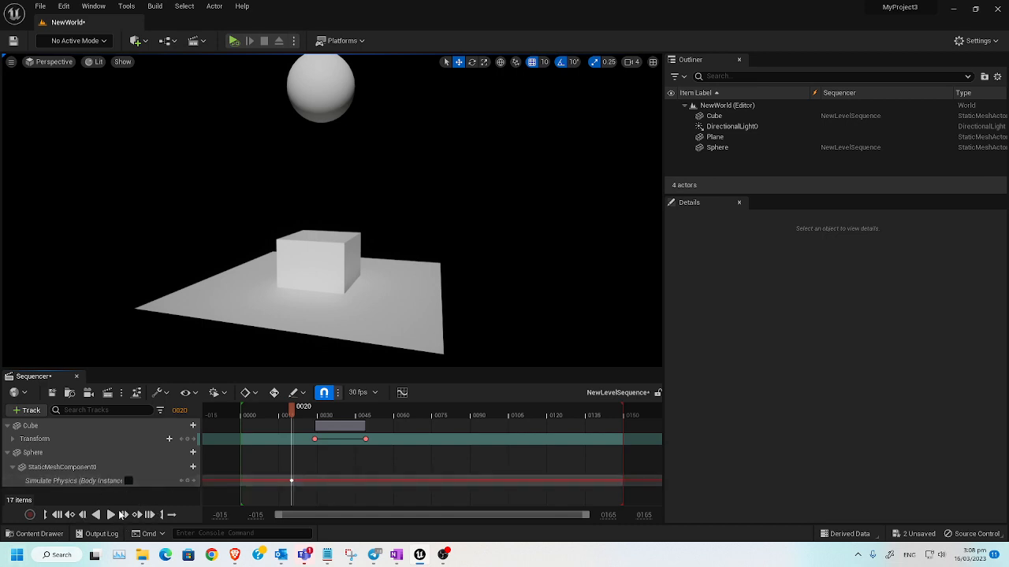
left_click(129, 481)
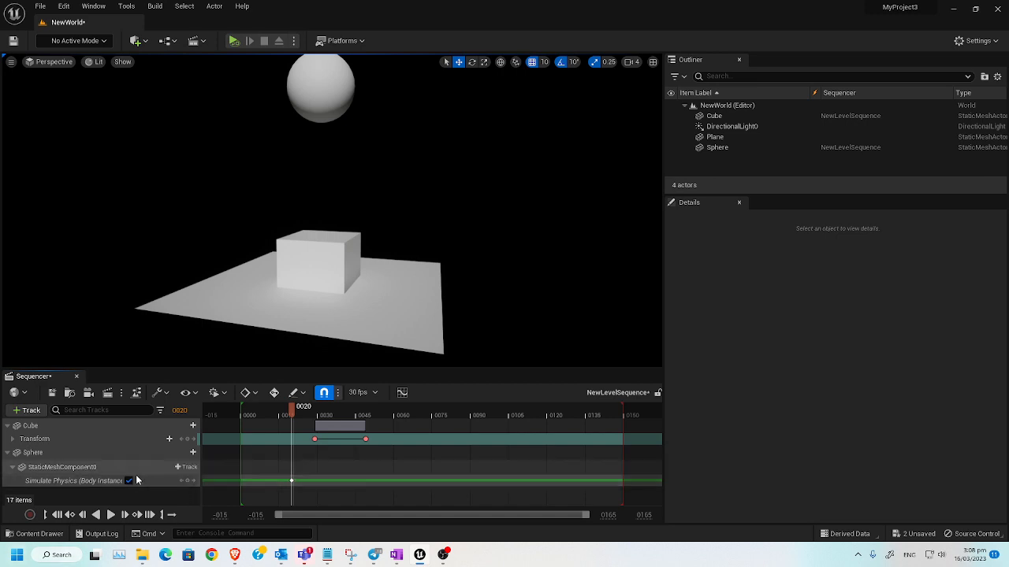
left_click(129, 481)
Step: Key Simulate Physics as enabled at frame 22 and scrub back to frame 4 to check the switch
mouse_move(294, 423)
left_mouse_down()
mouse_move(286, 423)
mouse_move(297, 423)
left_mouse_up()
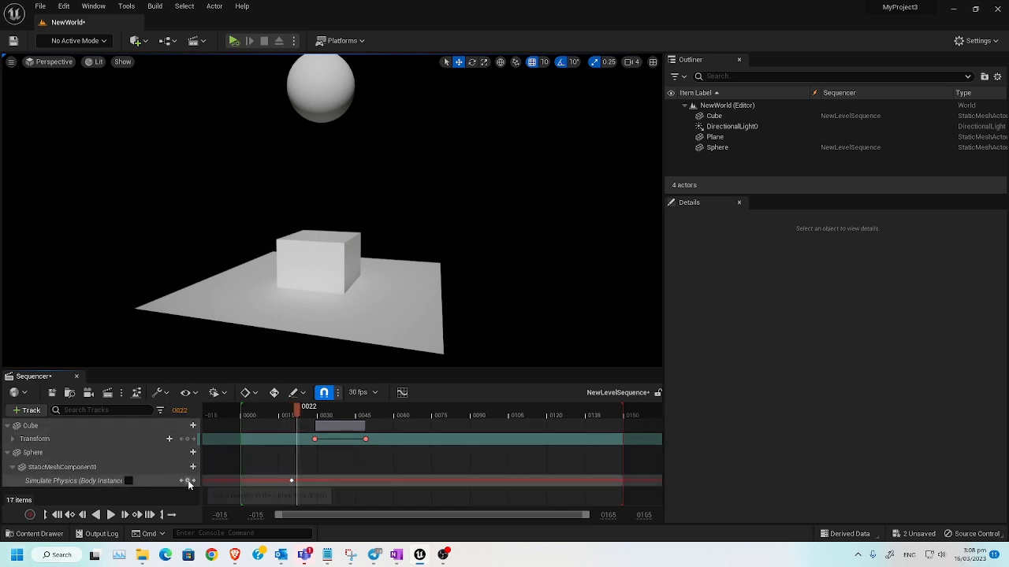
left_click(187, 480)
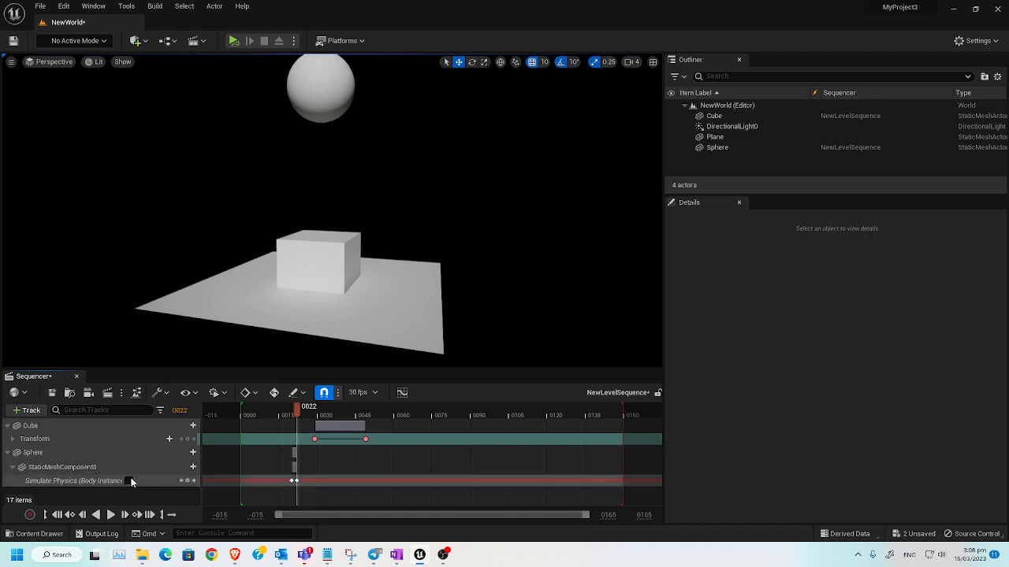
left_click(129, 480)
left_click_drag(301, 423, 251, 429)
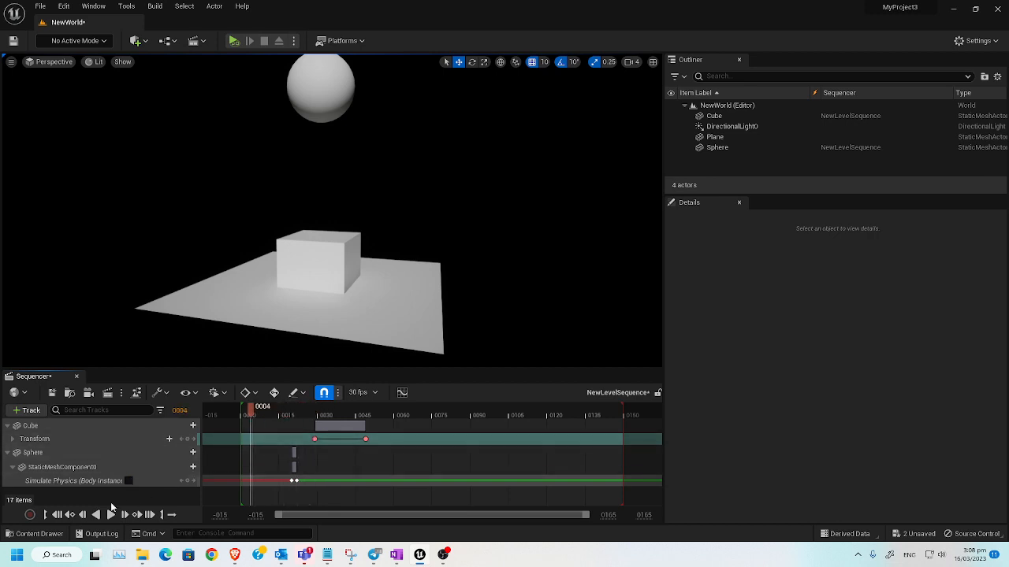
Step: Simulate the level while playing the sequence from frame 0 to check the sphere's delayed fall, and rewind it
left_click(45, 516)
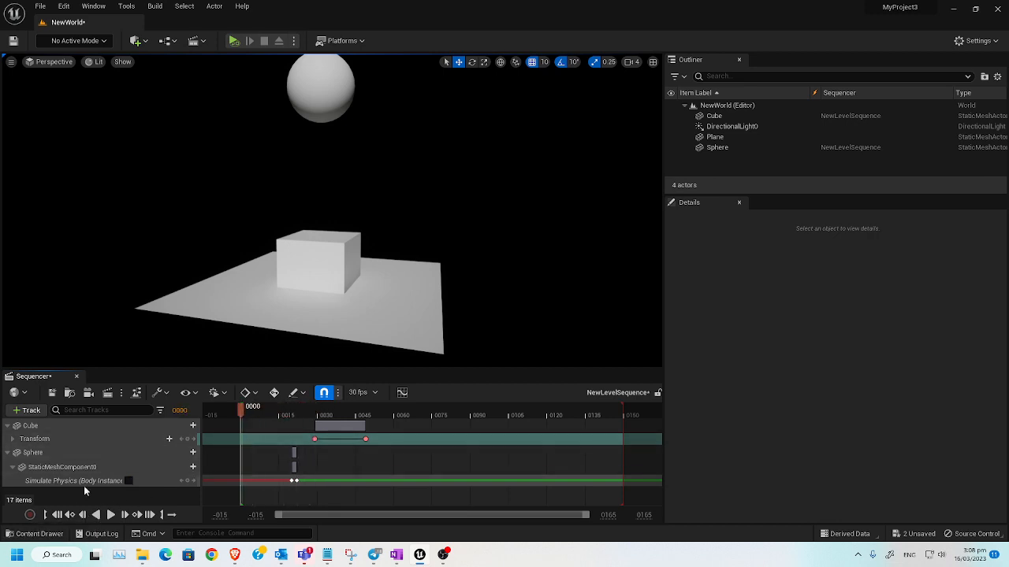
left_click(293, 40)
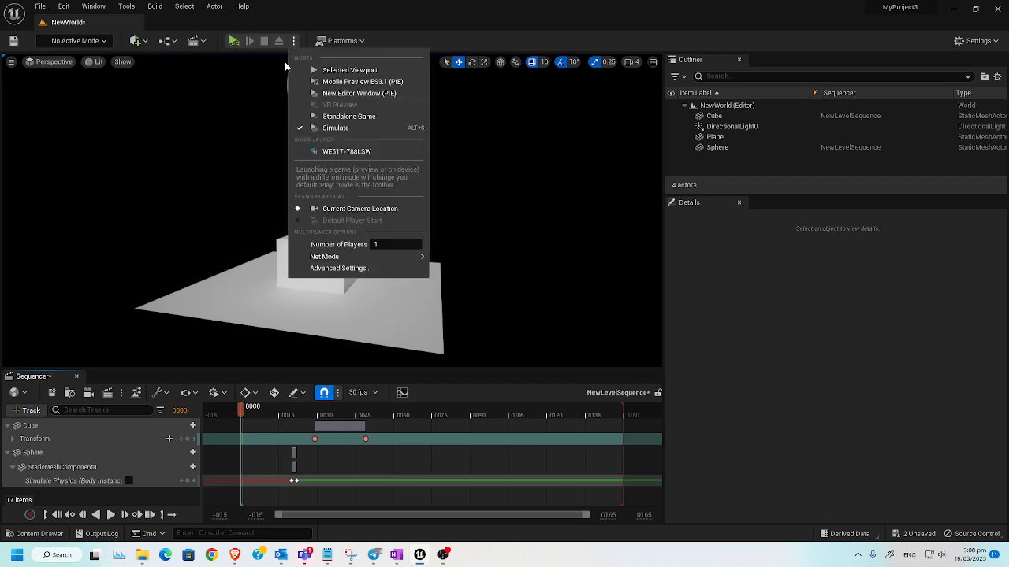
left_click(354, 127)
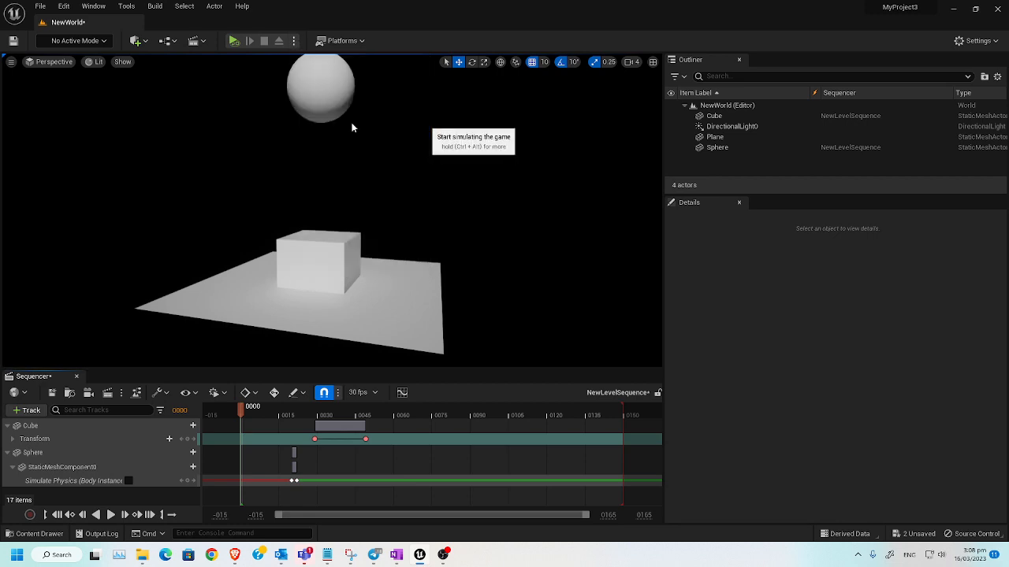
left_click(111, 514)
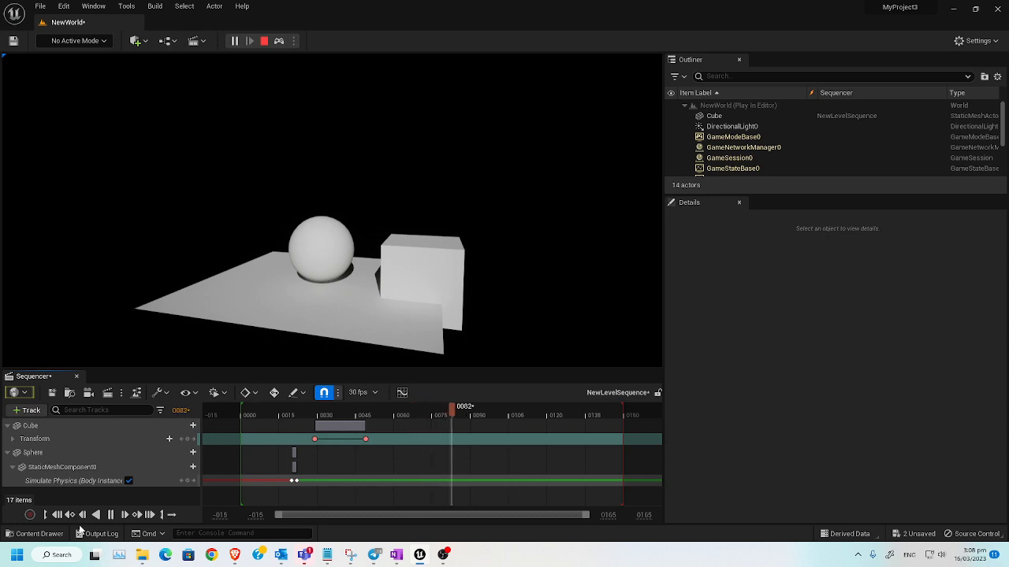
left_click(110, 515)
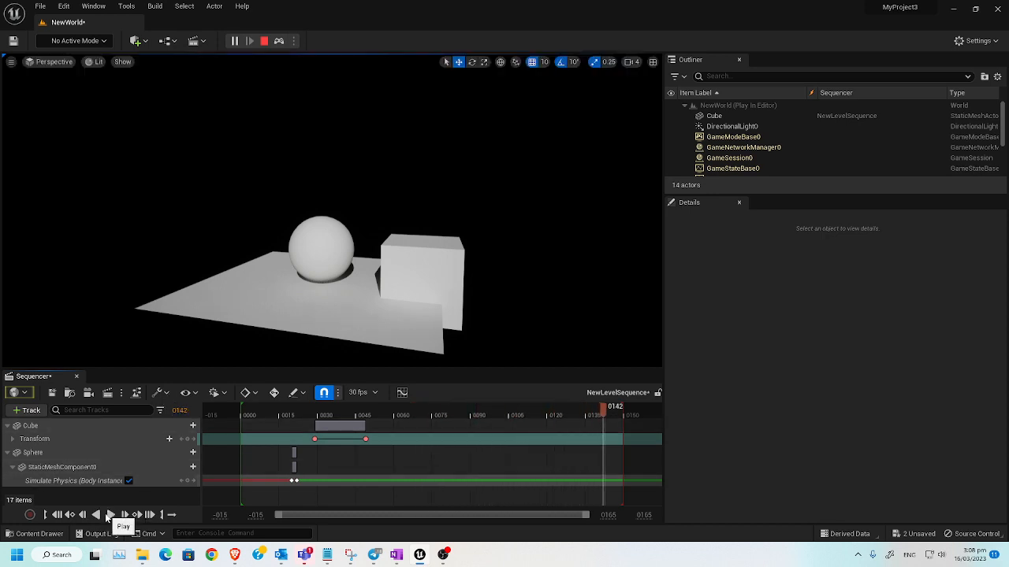
left_click(57, 514)
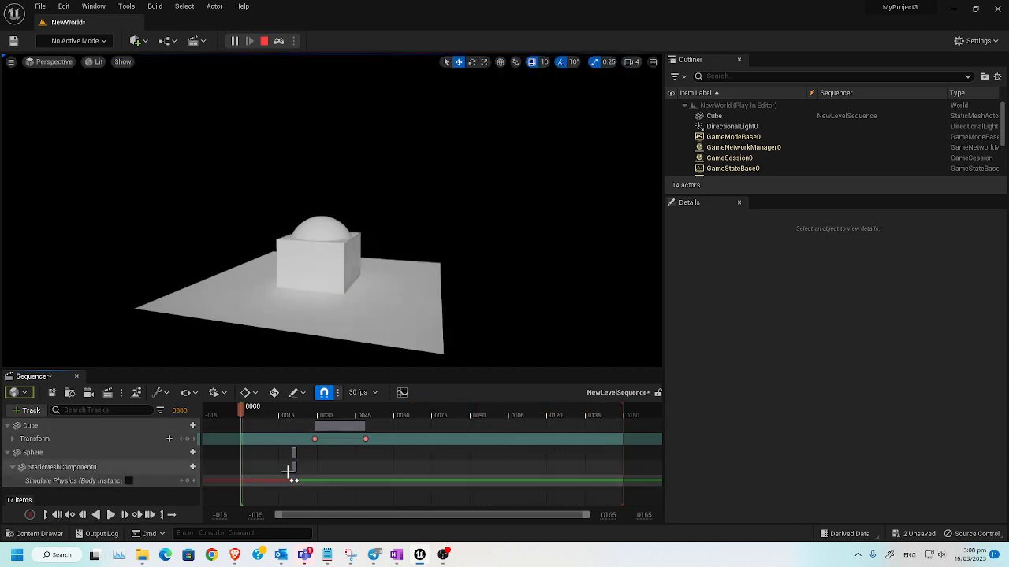
Step: Move both Simulate Physics keys earlier, to just before frame 15, and return the playhead to frame 0
left_click_drag(294, 467, 274, 480)
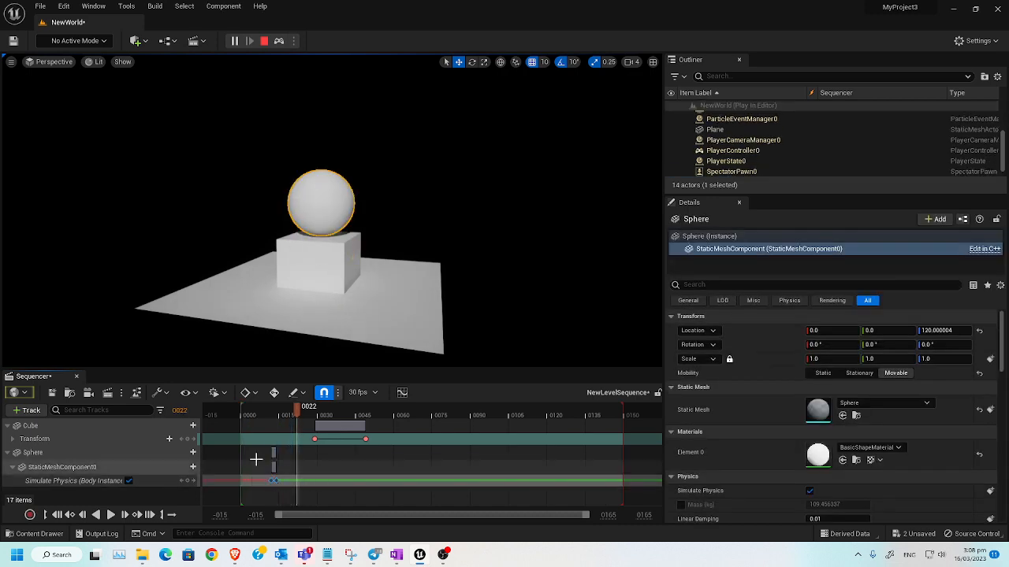
left_click(251, 413)
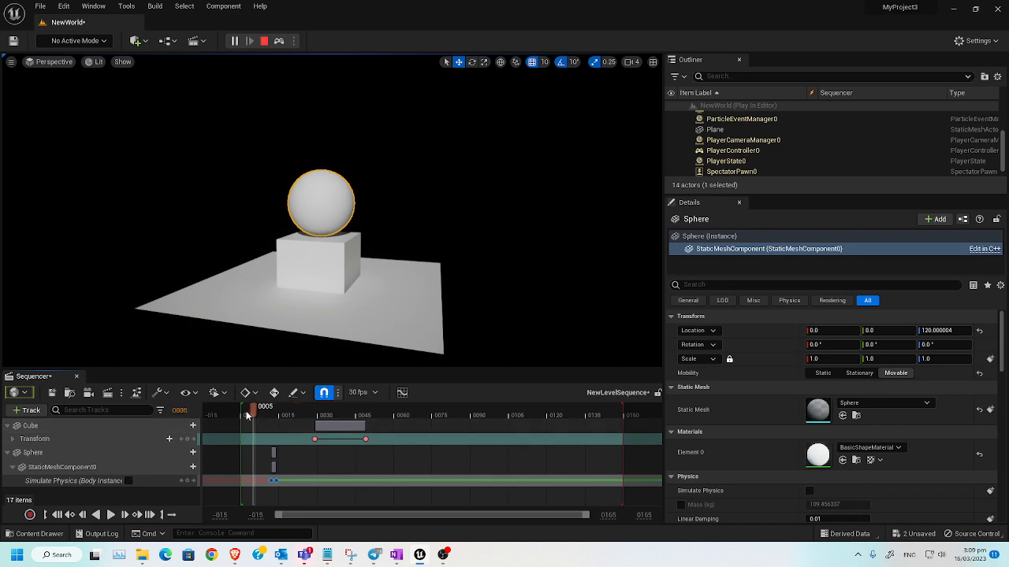
left_click(58, 515)
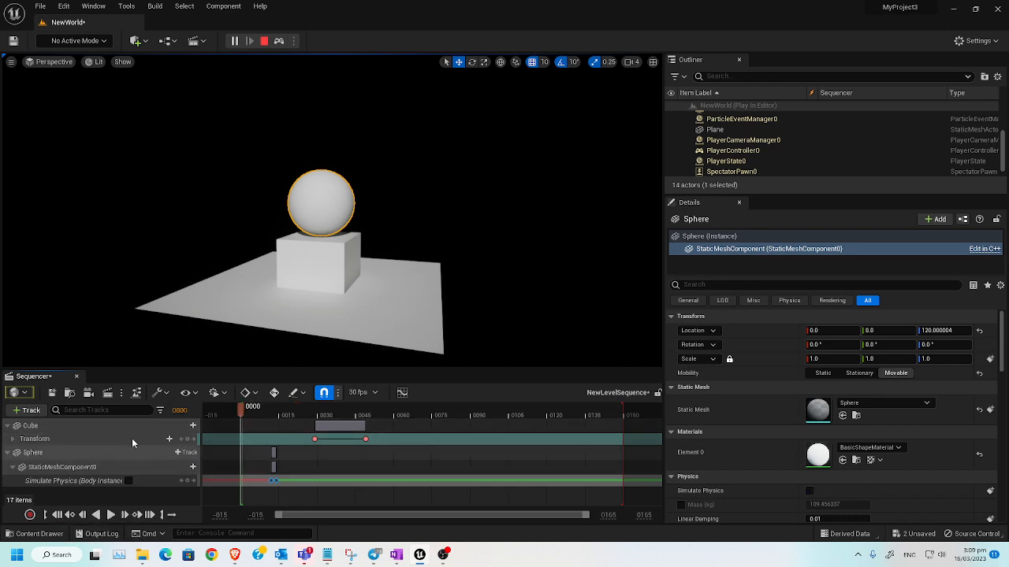
Step: Restart the level simulation, play the sequence from frame 0 to check the sphere meeting the moving cube, rewind it and stop simulating
left_click(263, 40)
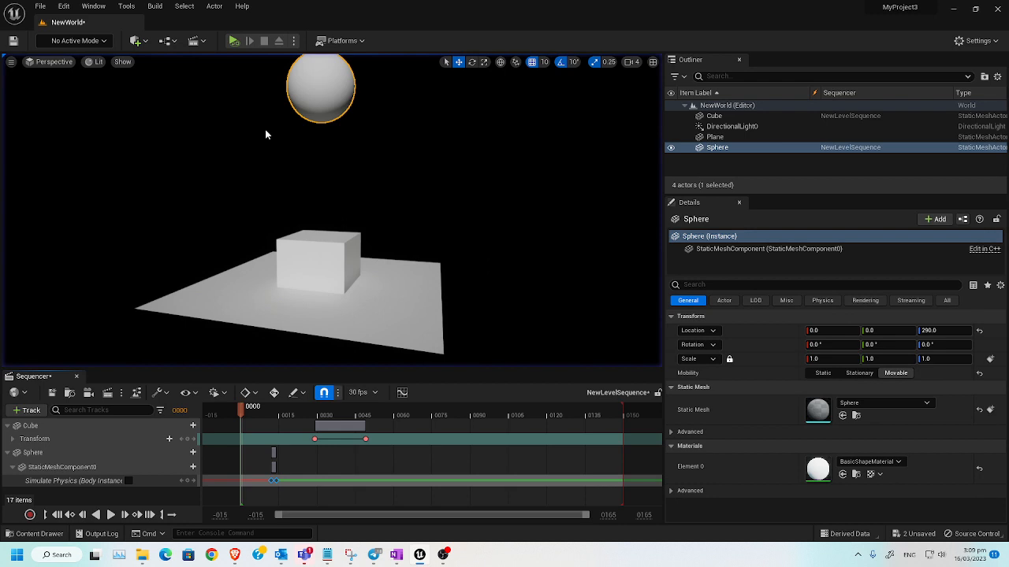
left_click(293, 40)
left_click(335, 127)
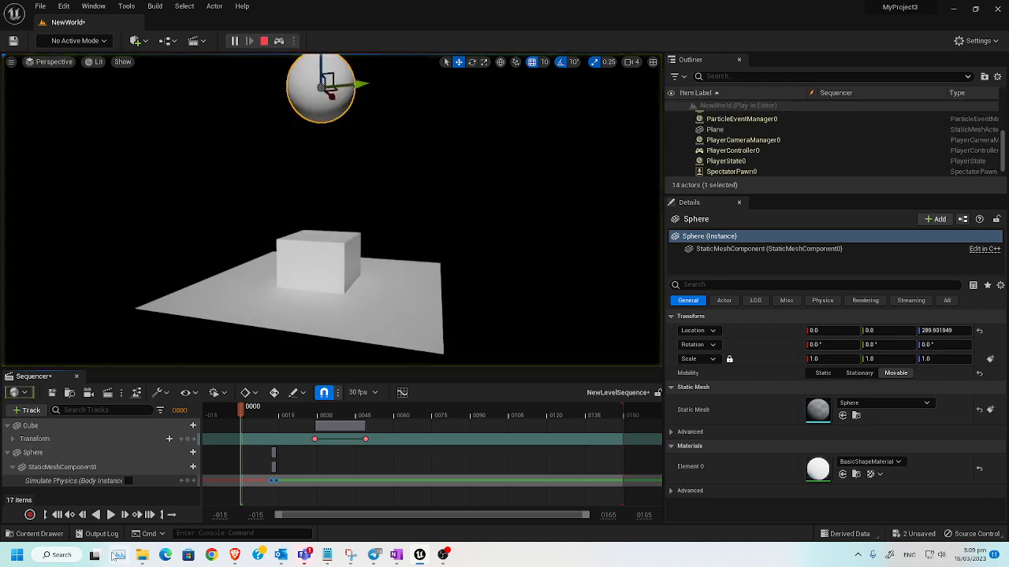
left_click(112, 514)
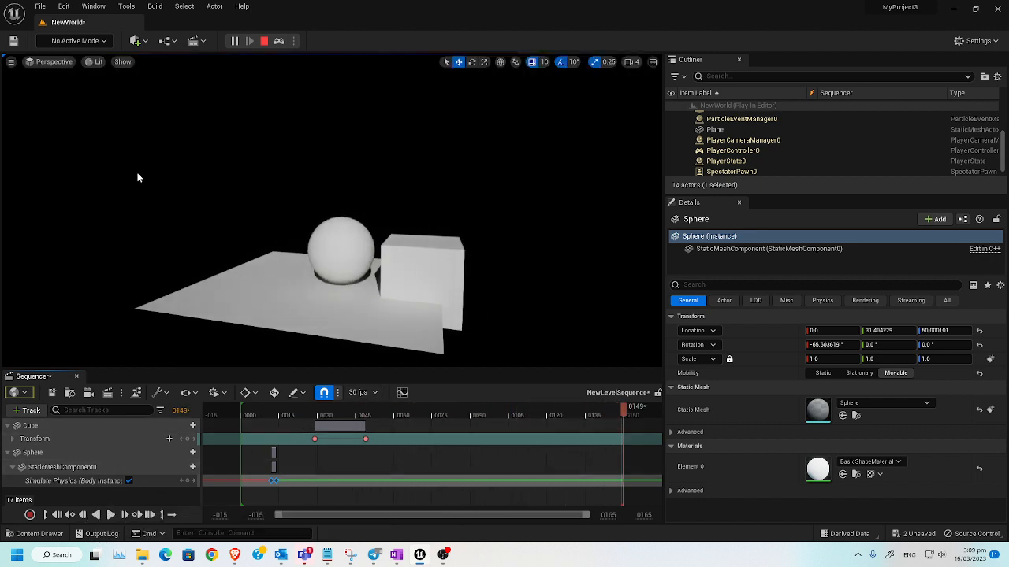
left_click(57, 514)
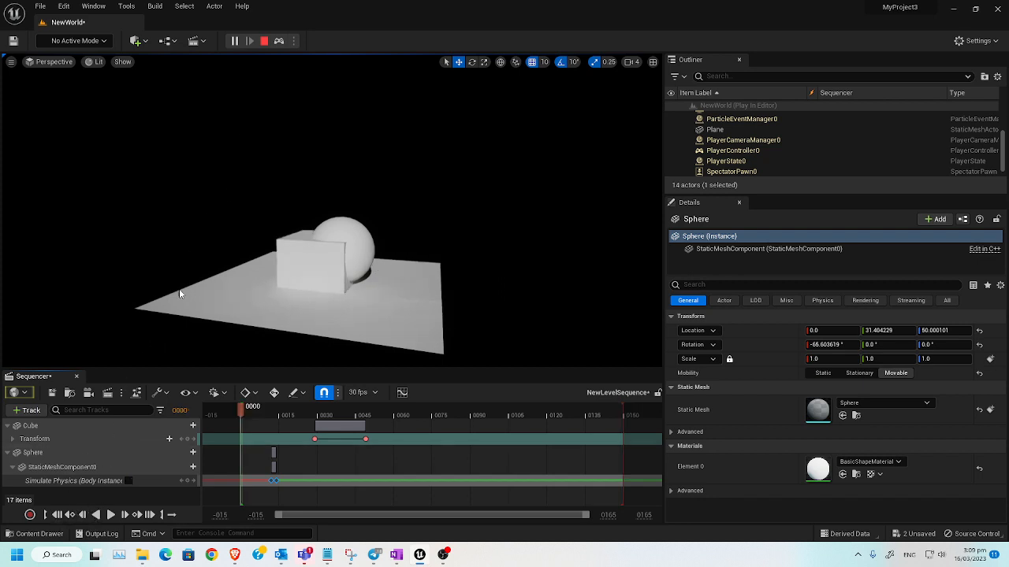
left_click(264, 41)
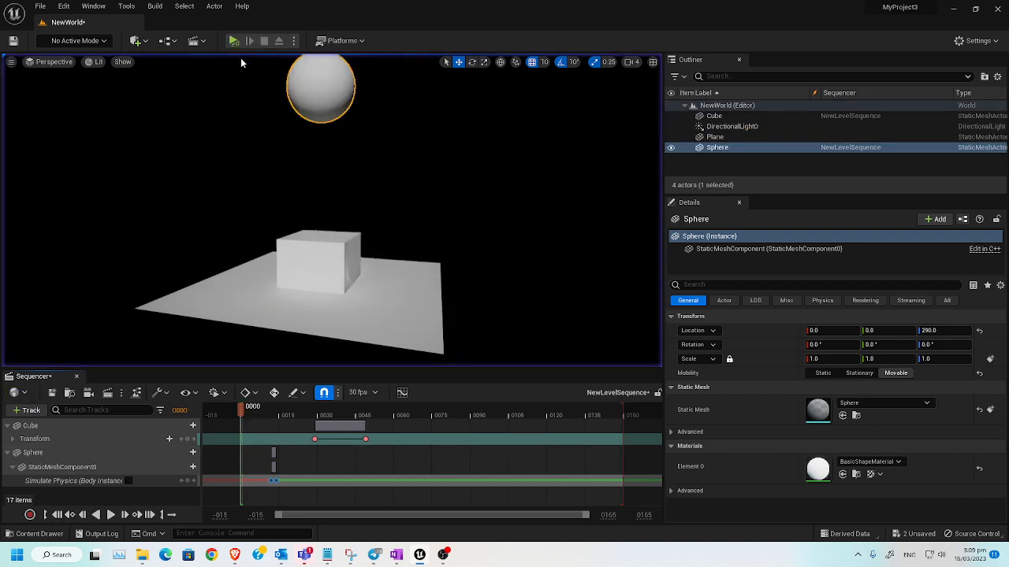
Step: Open the Movie Render Queue with NewLevelSequence as its render job and reposition the queue window
left_click(64, 6)
left_click(87, 8)
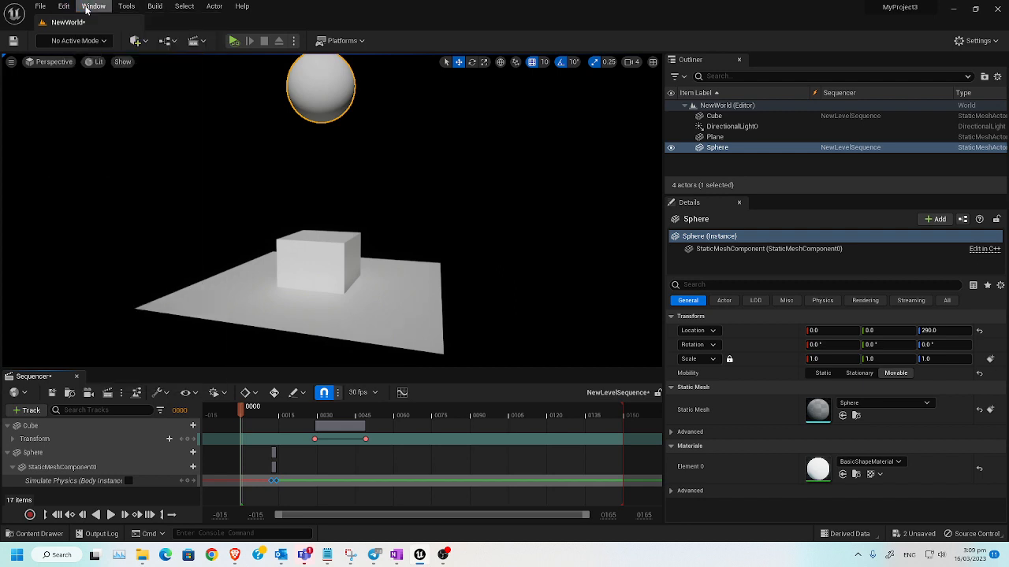
left_click(106, 393)
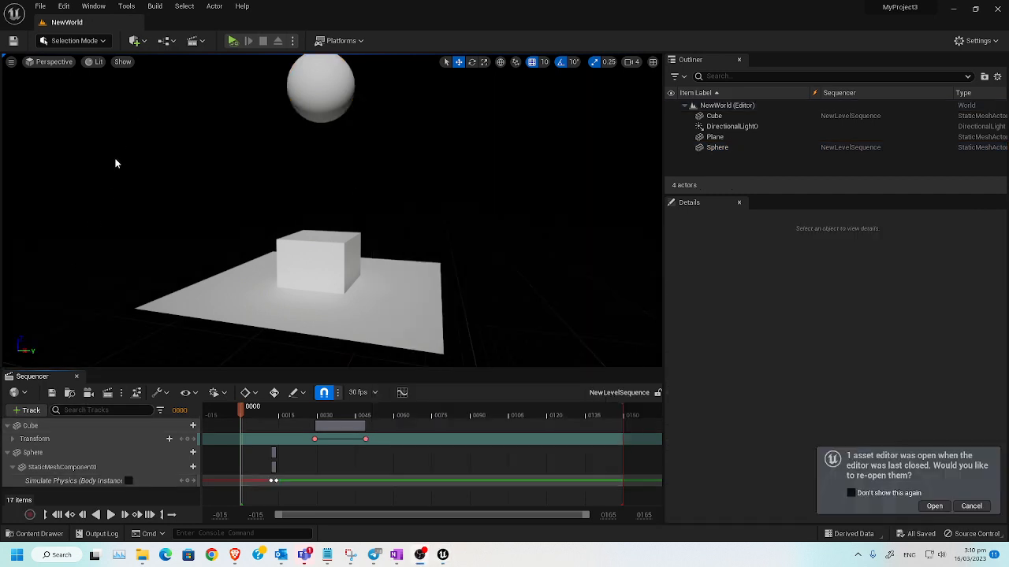
left_click(115, 394)
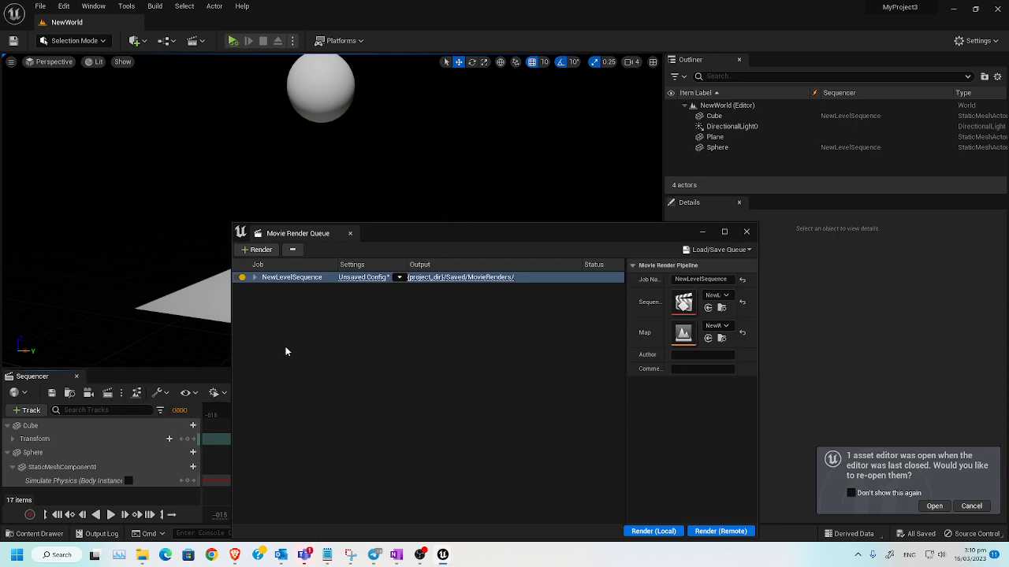
left_click_drag(465, 235, 493, 183)
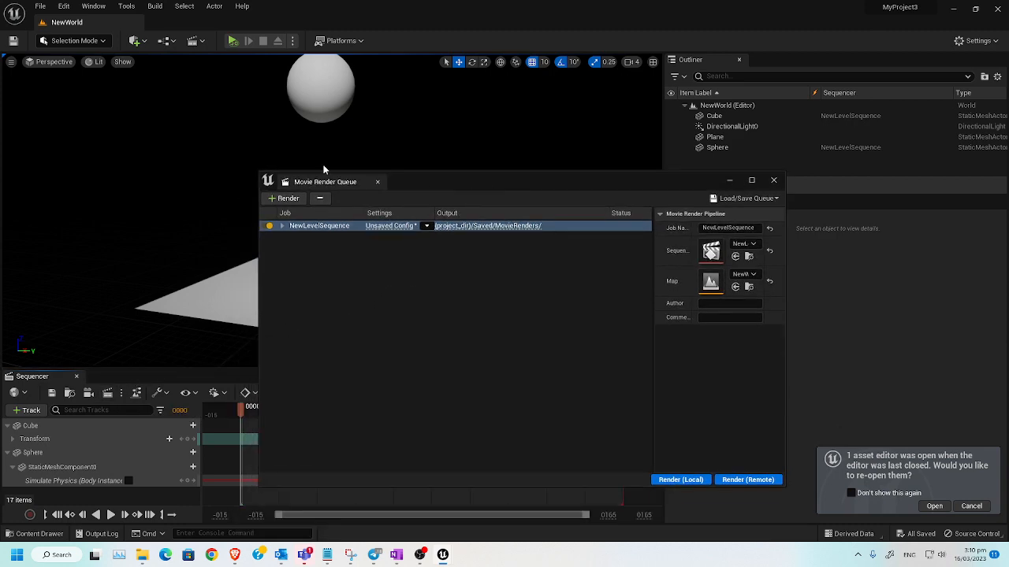
Step: Search the project's plugins for "queu" and check whether the Movie Render Queue plugin is enabled
left_click(65, 7)
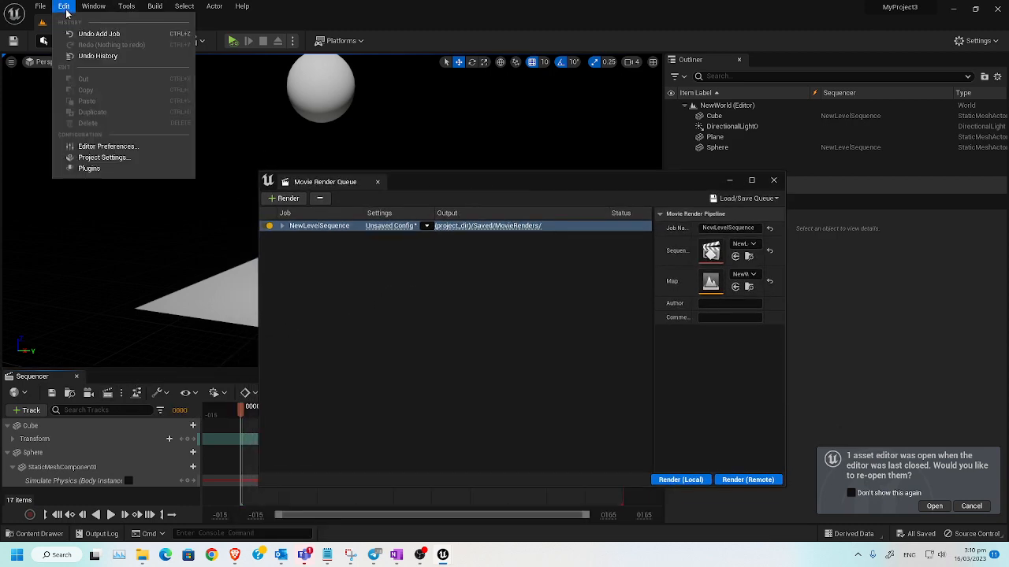
left_click(89, 168)
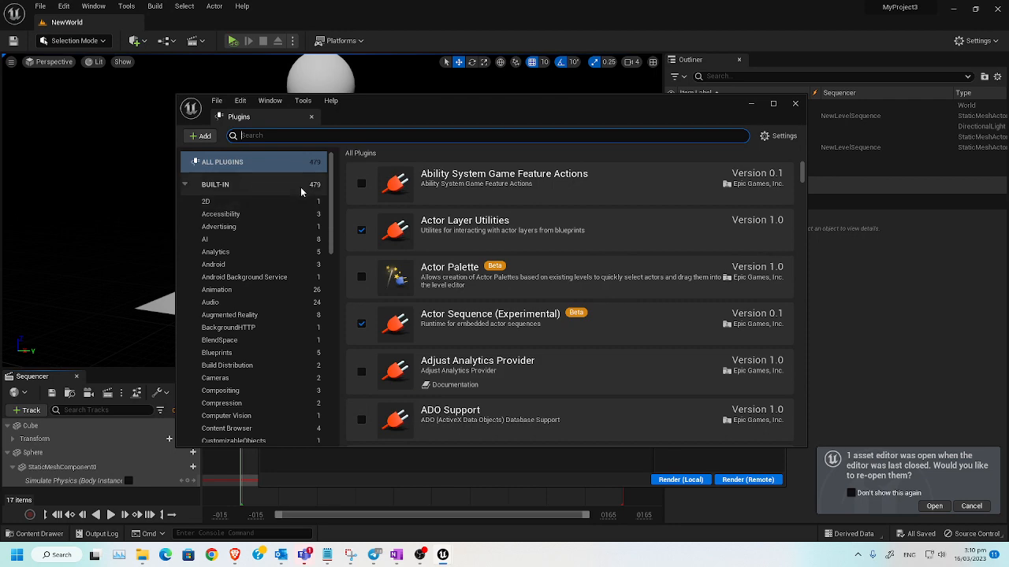
type("queu")
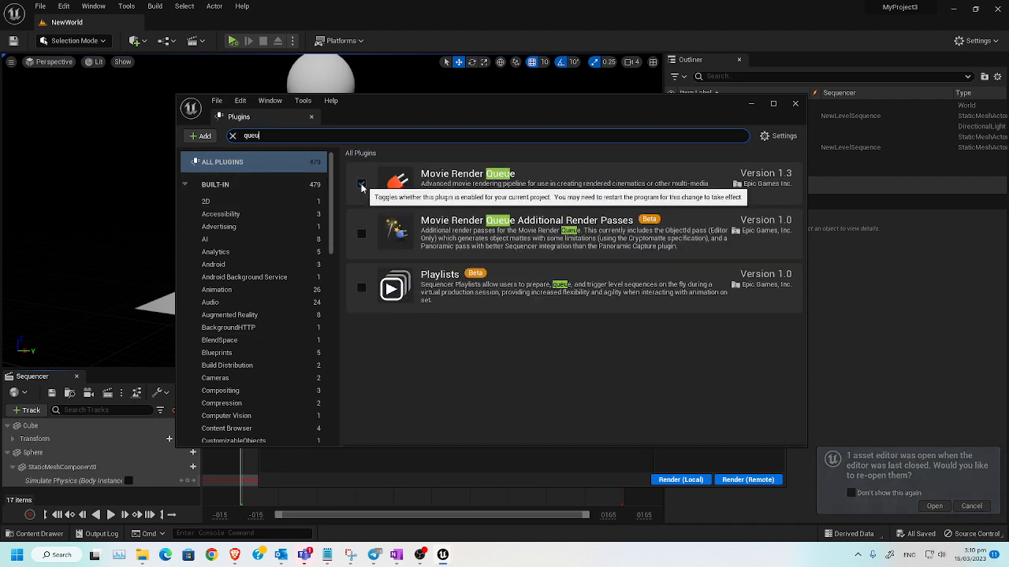
left_click(795, 104)
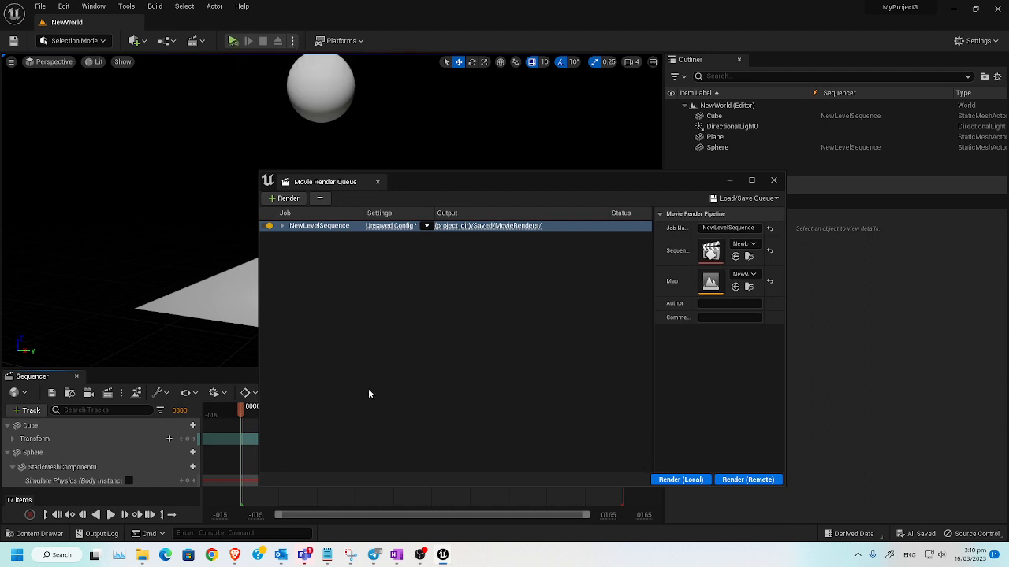
Step: Add a cine camera to the level sequence, pilot it and pull it back from the cube
left_click(71, 393)
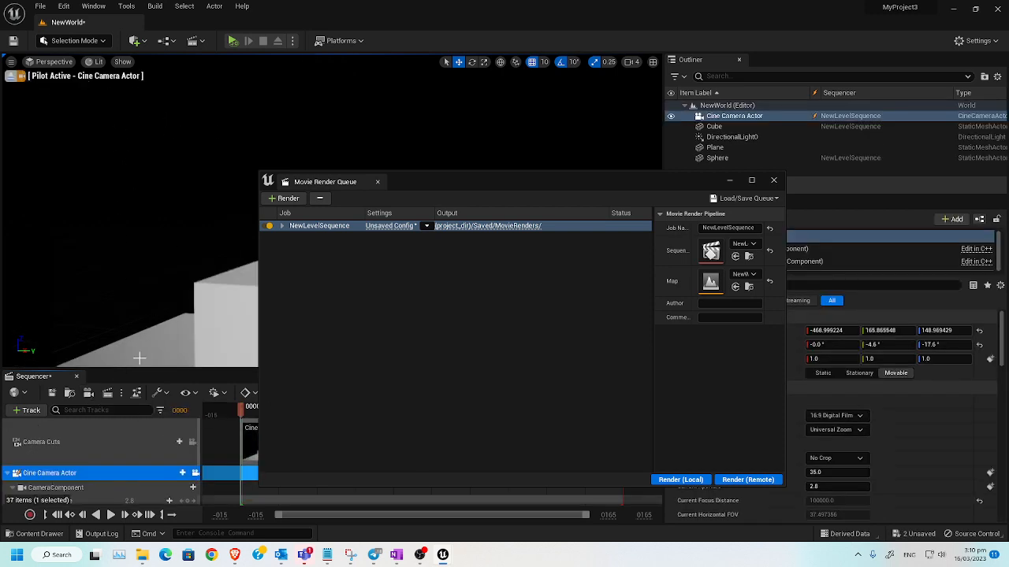
left_click(192, 442)
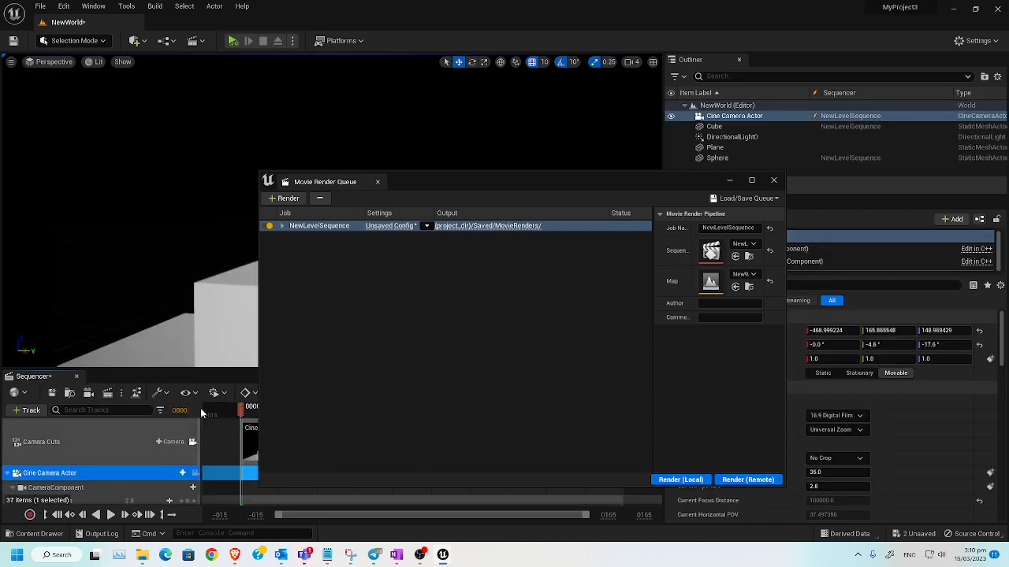
left_click(195, 473)
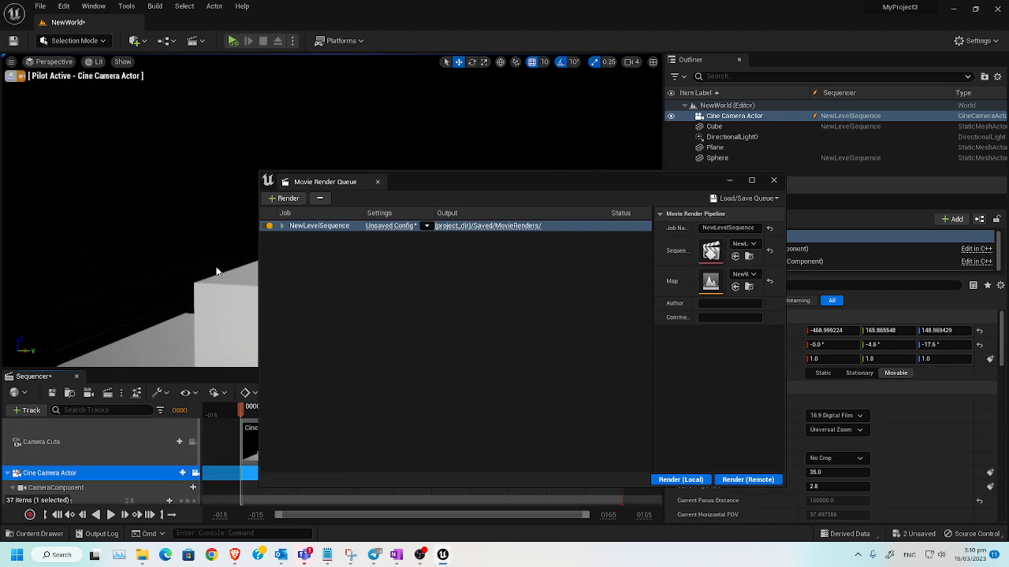
scroll(169, 240, "down", 5)
left_click_drag(470, 195, 550, 181)
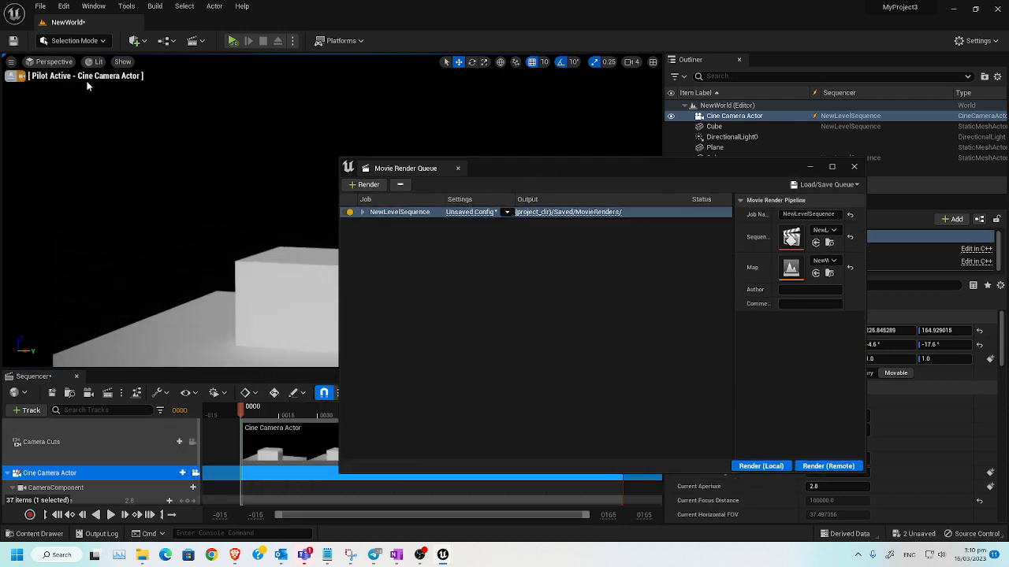
Step: Switch to the cinematic viewport, frame the sphere, cube and plane in view, and enlarge the Sequencer area
left_click(58, 67)
left_click(60, 213)
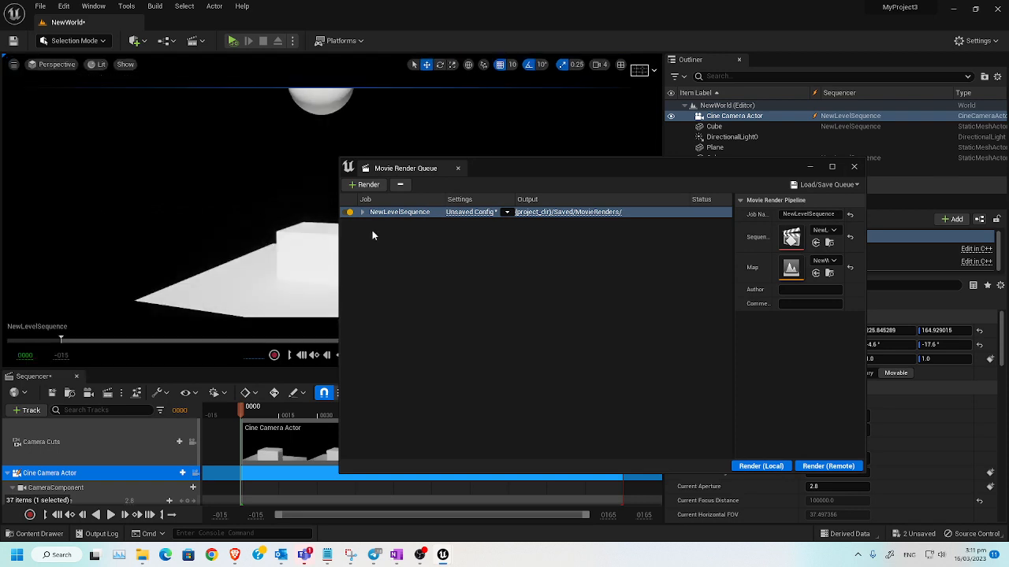
scroll(201, 245, "down", 5)
right_click_drag(202, 246, 225, 227)
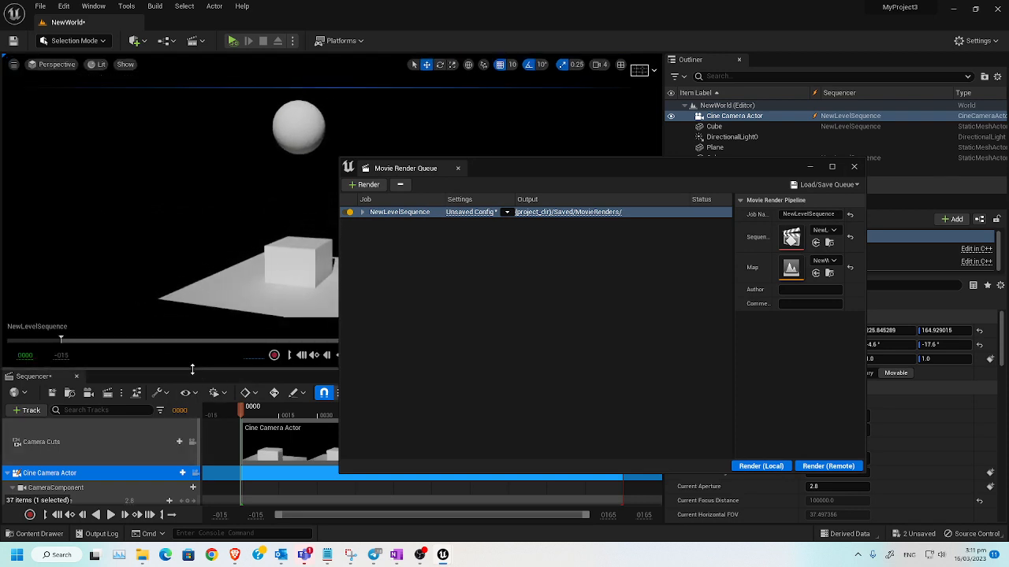
left_click_drag(193, 368, 195, 324)
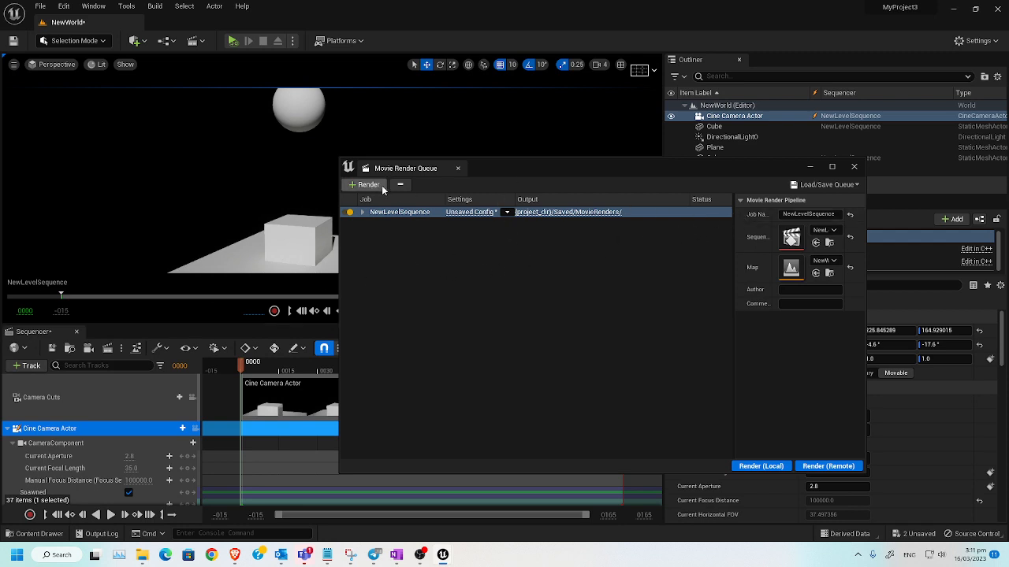
Step: Render the NewLevelSequence job locally and close the Movie Render Queue
left_click(755, 467)
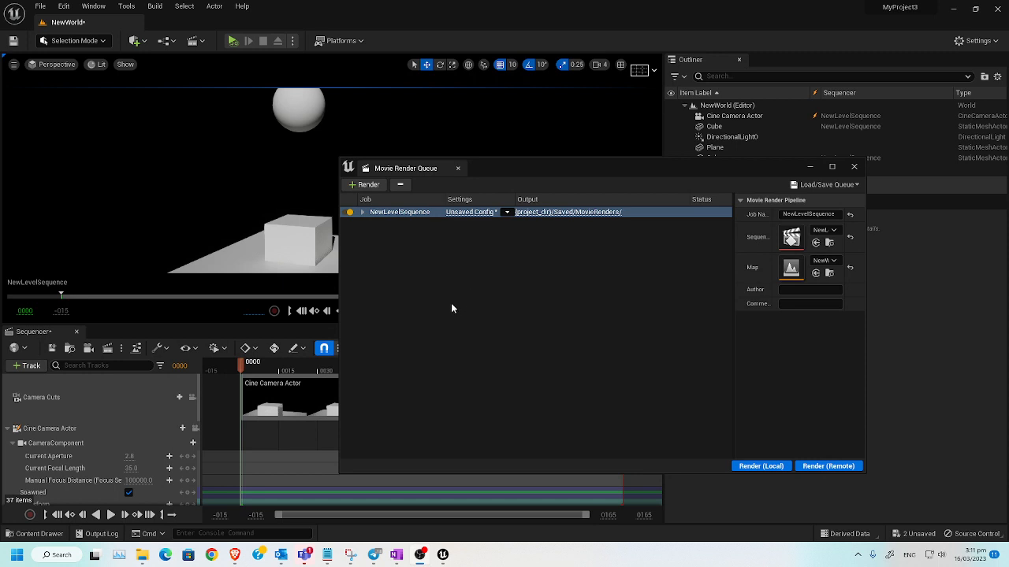
left_click(854, 167)
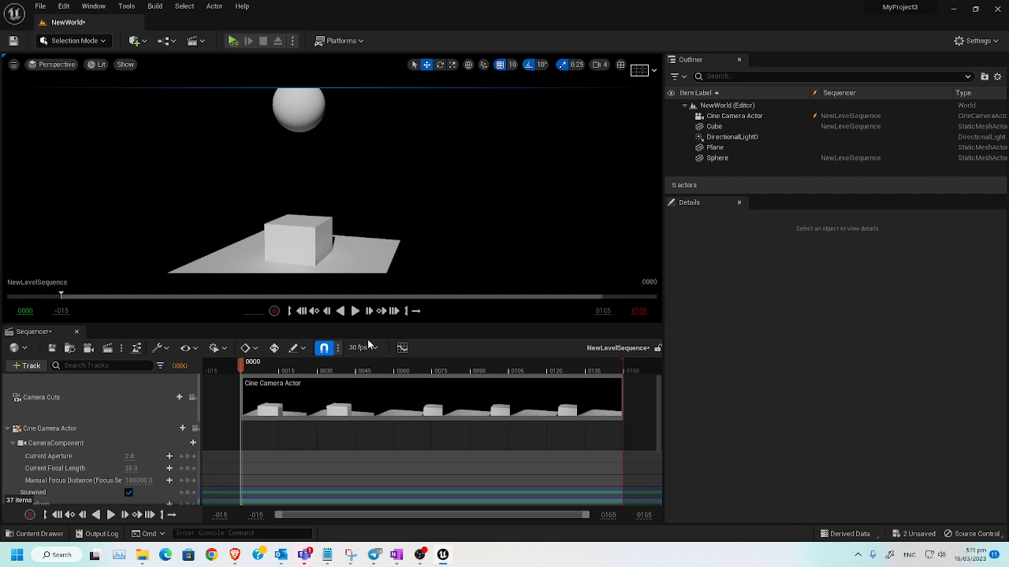